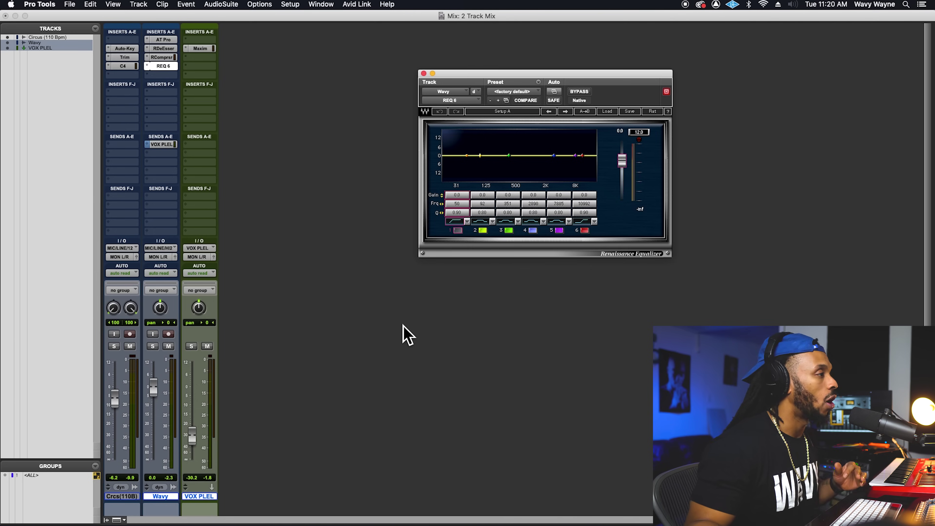
Step: Turn on the vocal EQ's band 1 high-pass filter with a Q of 1.15 and set its cutoff to 92 Hz while auditioning playback
{"action": "left_click", "coordinate": [458, 230]}
{"action": "left_click_drag", "start_coordinate": [458, 214], "coordinate": [467, 213]}
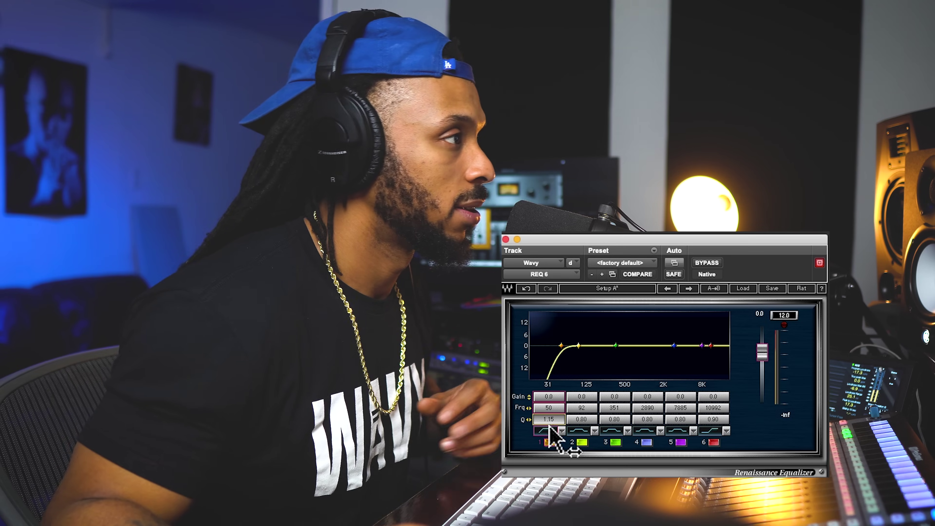
{"action": "left_click_drag", "start_coordinate": [549, 410], "coordinate": [567, 410]}
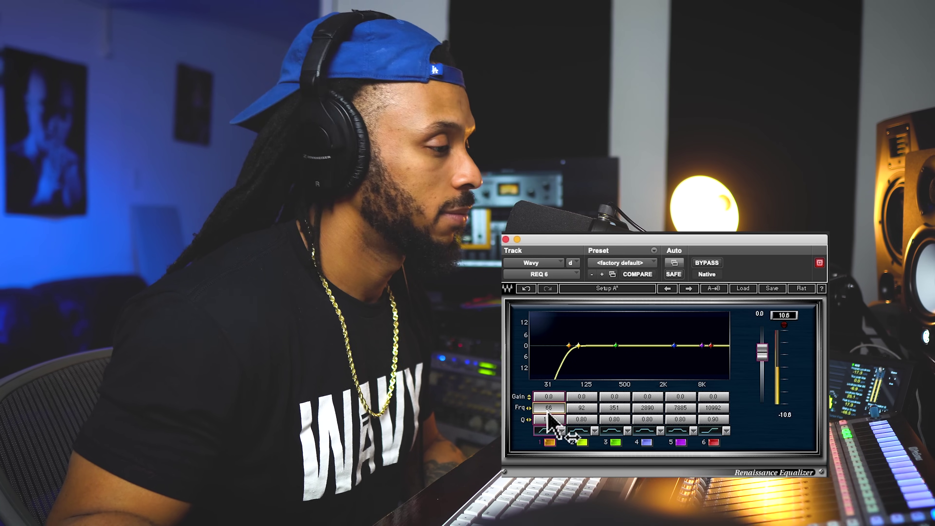
{"action": "left_click_drag", "start_coordinate": [547, 413], "coordinate": [549, 413]}
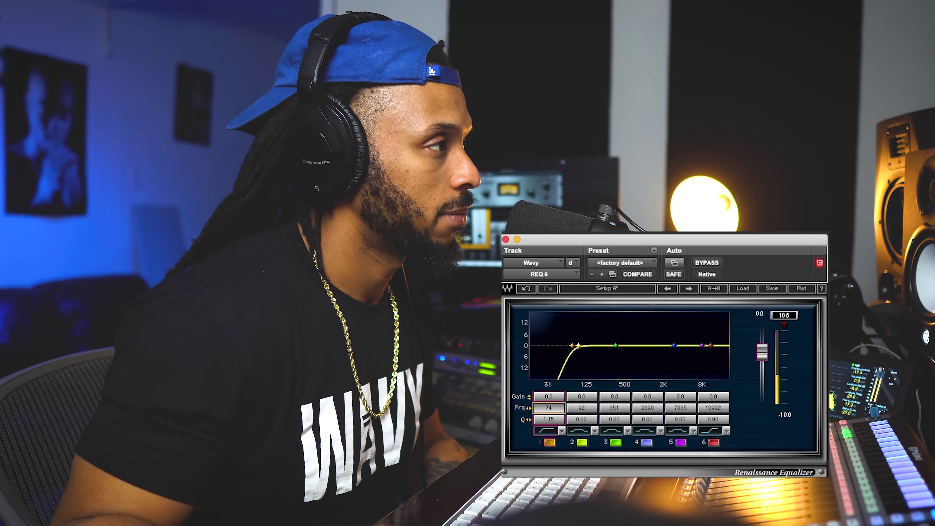
{"action": "left_click_drag", "start_coordinate": [551, 410], "coordinate": [560, 410]}
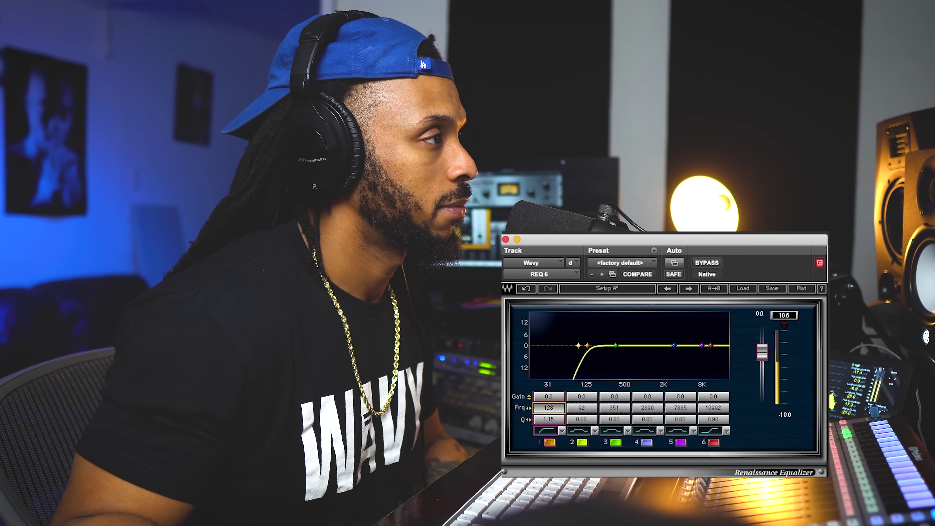
{"action": "left_click_drag", "start_coordinate": [549, 408], "coordinate": [546, 408]}
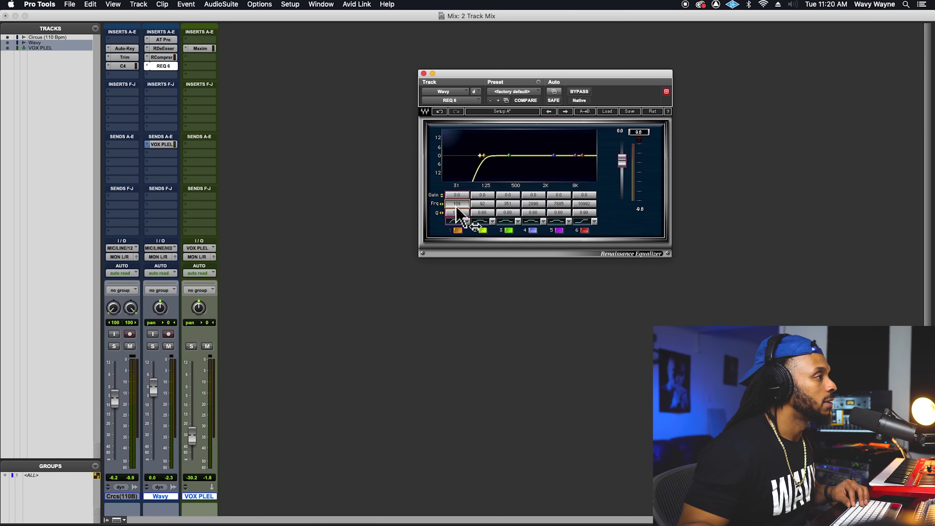
{"action": "key", "text": "space"}
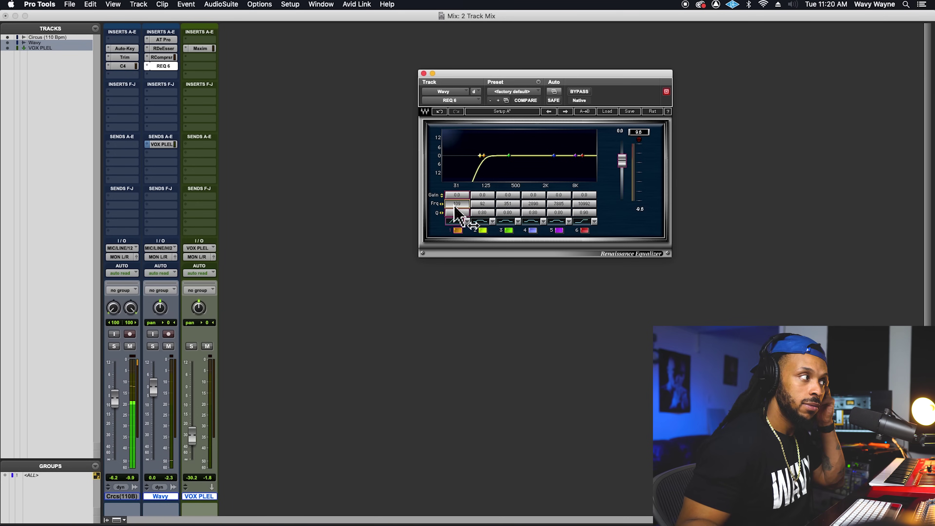
{"action": "left_click_drag", "start_coordinate": [454, 205], "coordinate": [449, 205]}
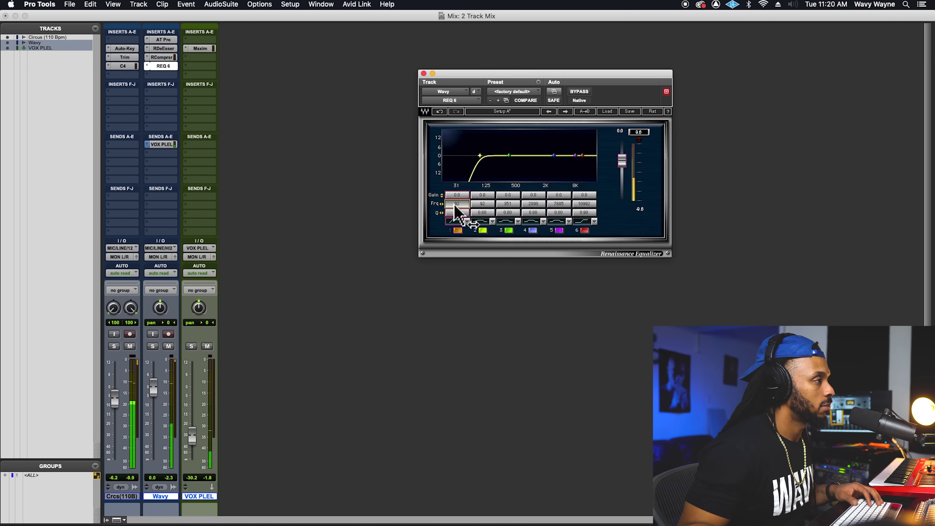
{"action": "left_click", "coordinate": [458, 231]}
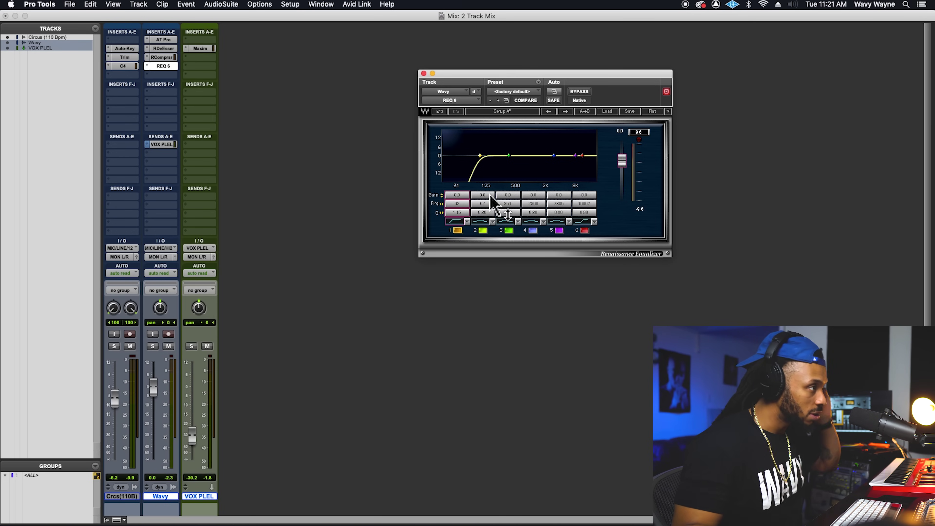
Step: During playback, cut EQ band 4 by 4.0 dB at 2466 Hz with a Q of 2.84
{"action": "key", "text": "space"}
{"action": "left_click_drag", "start_coordinate": [554, 156], "coordinate": [550, 147]}
{"action": "mouse_move", "coordinate": [536, 196]}
{"action": "left_mouse_down"}
{"action": "mouse_move", "coordinate": [536, 236]}
{"action": "mouse_move", "coordinate": [537, 213]}
{"action": "left_mouse_up"}
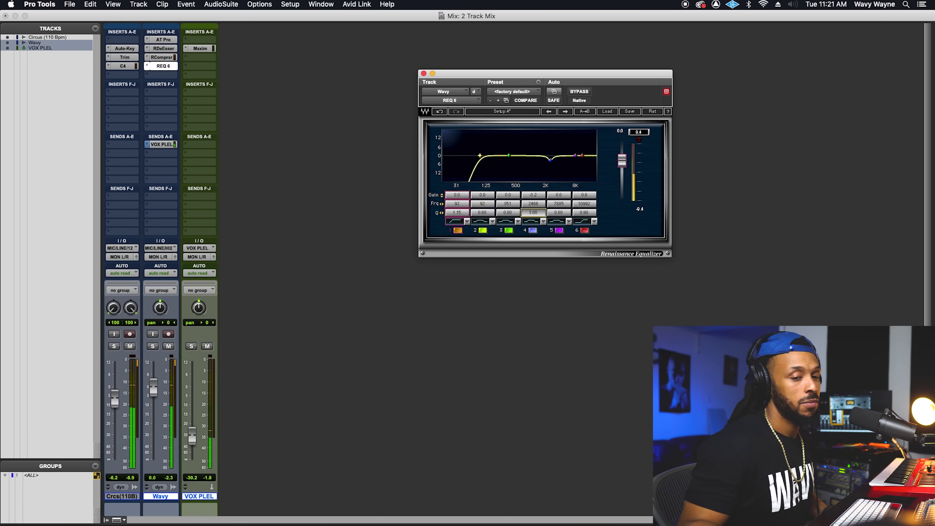
{"action": "left_click_drag", "start_coordinate": [532, 214], "coordinate": [531, 214]}
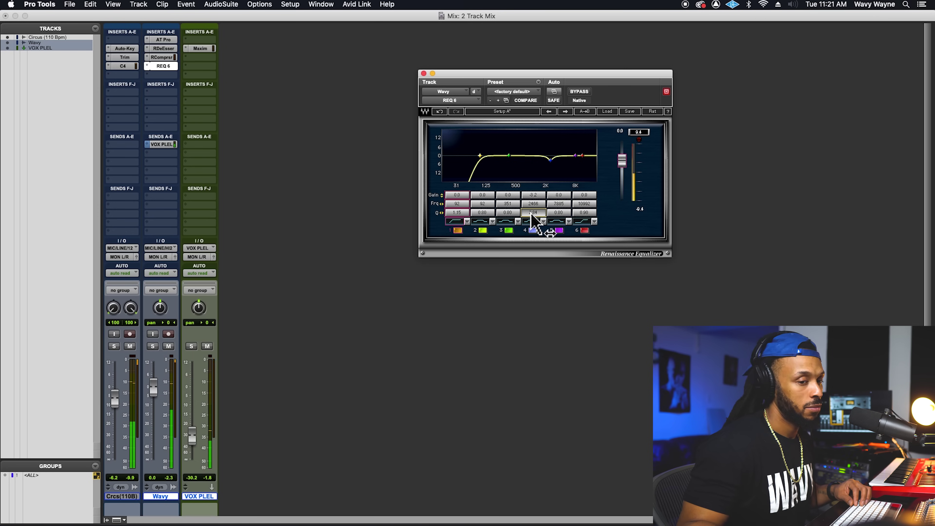
{"action": "left_click", "coordinate": [533, 195]}
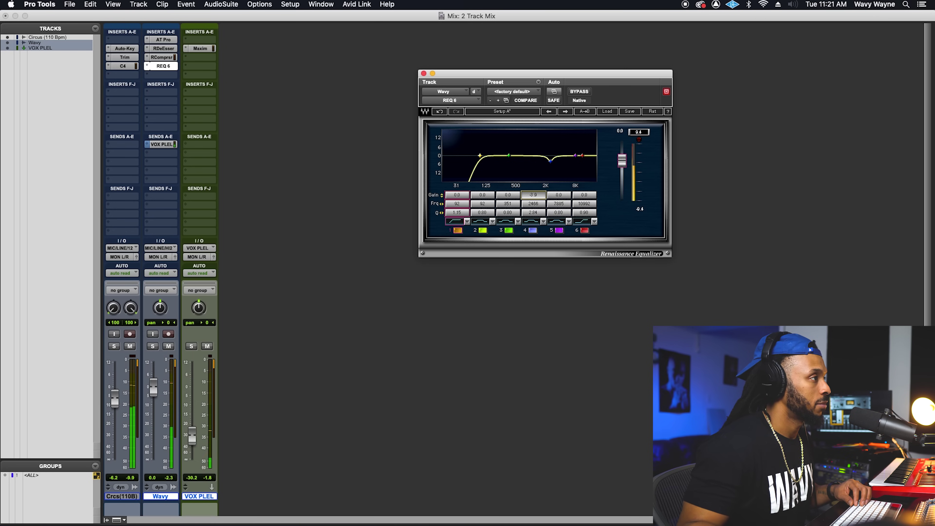
{"action": "left_click_drag", "start_coordinate": [533, 195], "coordinate": [534, 195]}
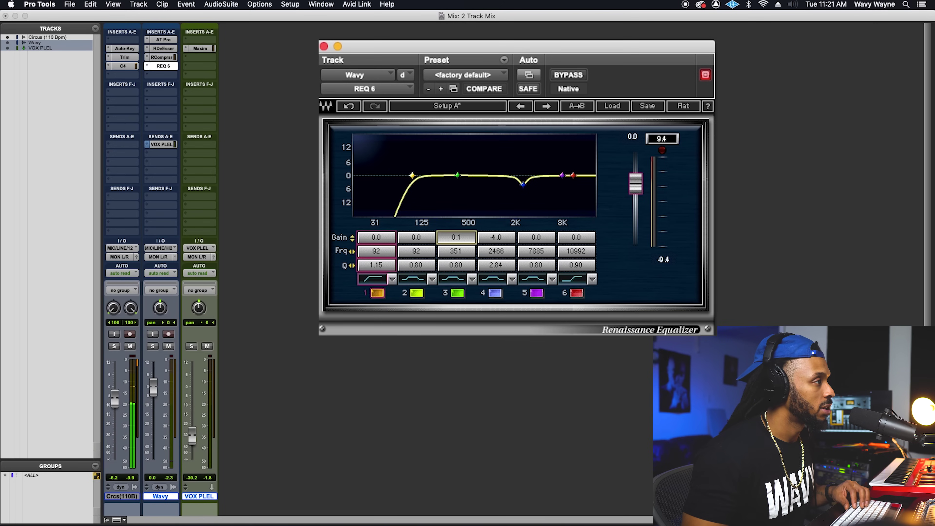
Step: Sweep EQ band 3 with a boost, and settle it as a 1.9 dB cut at 297 Hz with Q 2.84
{"action": "left_click_drag", "start_coordinate": [458, 176], "coordinate": [448, 159]}
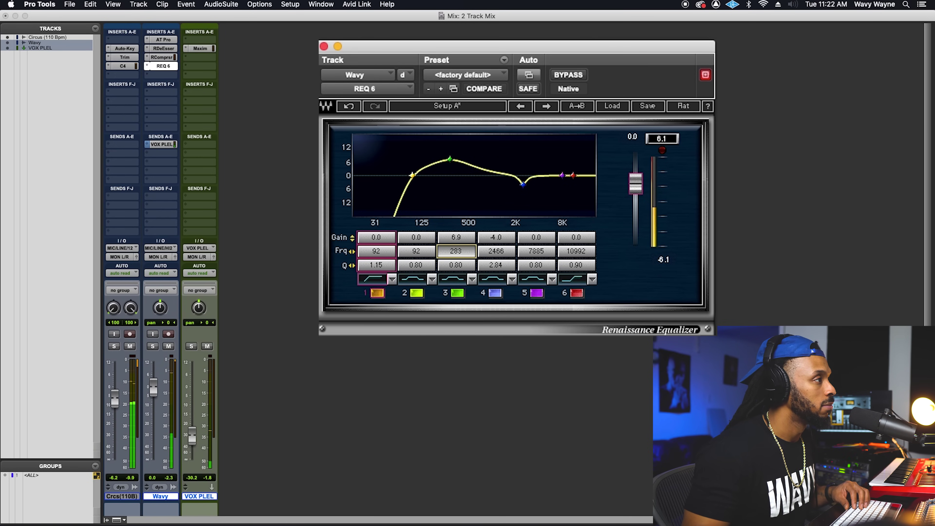
{"action": "left_click_drag", "start_coordinate": [461, 254], "coordinate": [476, 265]}
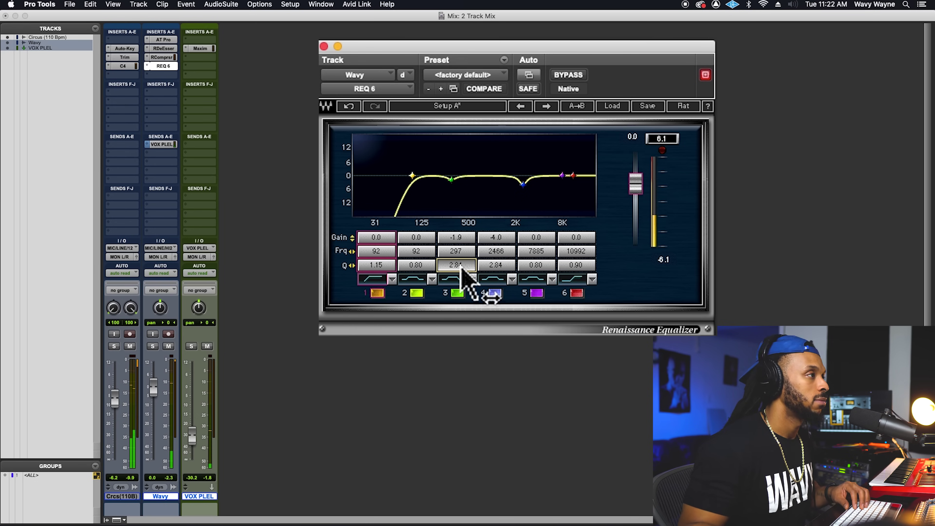
Step: Cut EQ band 2 by 1.7 dB at 160 Hz and compare the vocal with the equalizer bypassed and active
{"action": "mouse_move", "coordinate": [415, 252]}
{"action": "left_mouse_down"}
{"action": "mouse_move", "coordinate": [429, 252]}
{"action": "mouse_move", "coordinate": [418, 262]}
{"action": "mouse_move", "coordinate": [416, 245]}
{"action": "left_mouse_up"}
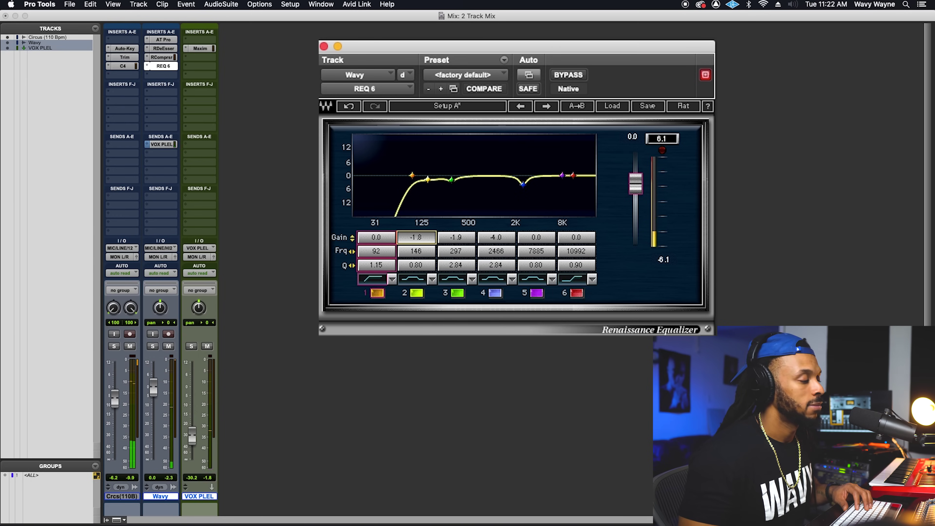
{"action": "left_click_drag", "start_coordinate": [416, 252], "coordinate": [412, 239]}
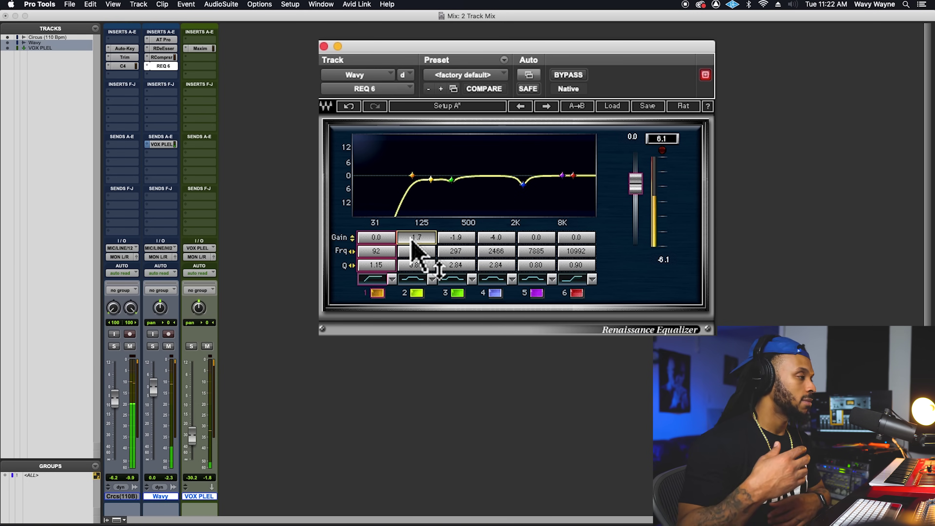
{"action": "left_click", "coordinate": [584, 78]}
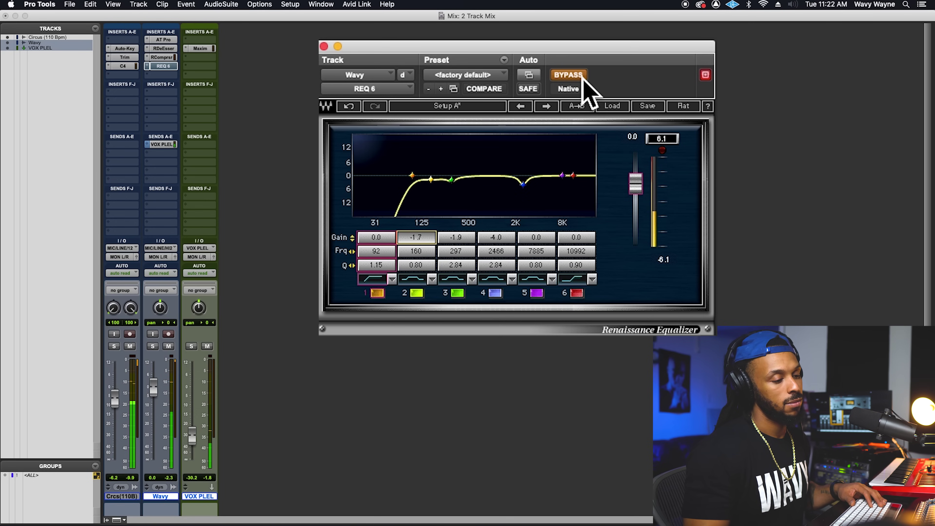
{"action": "left_click", "coordinate": [584, 78]}
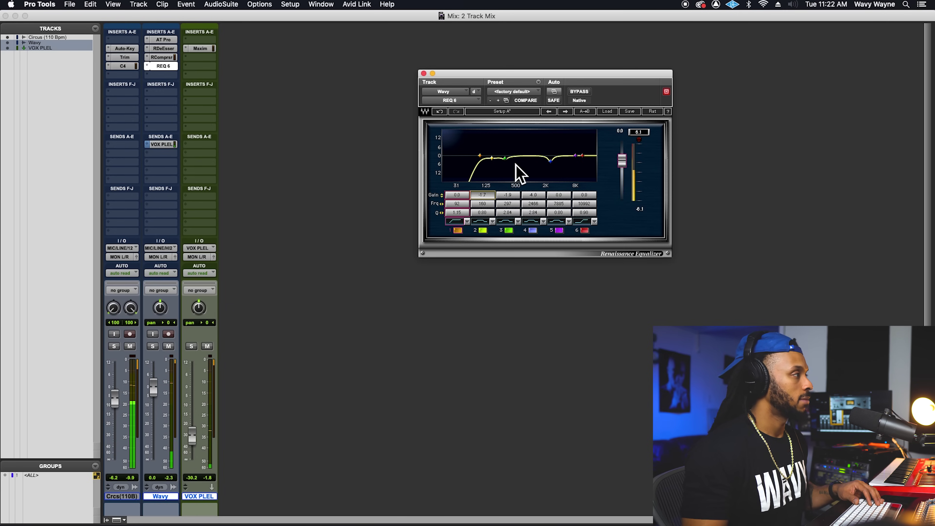
Step: Adjust the vocal track's RCompressor to a threshold of -14.5, a release of 133 and an attack of about 5.2
{"action": "left_click", "coordinate": [166, 57]}
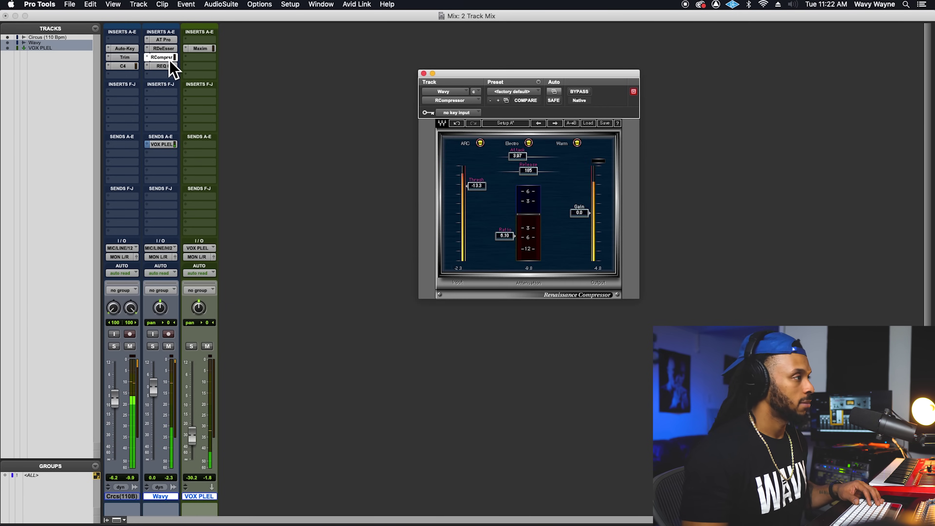
{"action": "left_click_drag", "start_coordinate": [477, 186], "coordinate": [477, 188]}
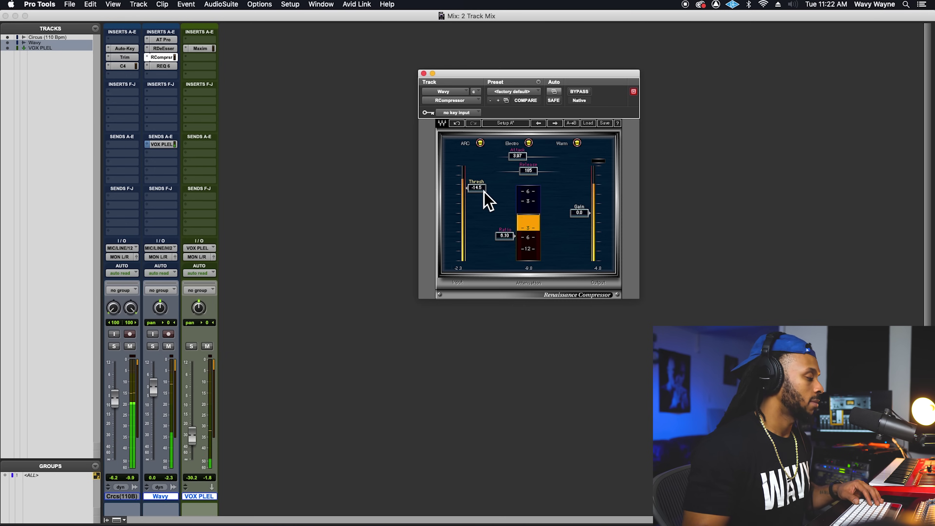
{"action": "left_click_drag", "start_coordinate": [546, 170], "coordinate": [540, 171]}
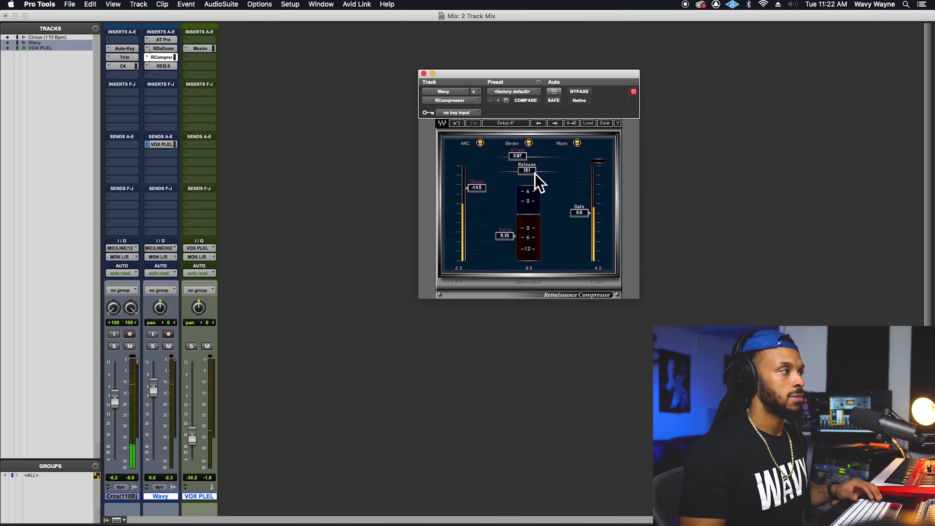
{"action": "left_click_drag", "start_coordinate": [529, 173], "coordinate": [523, 162]}
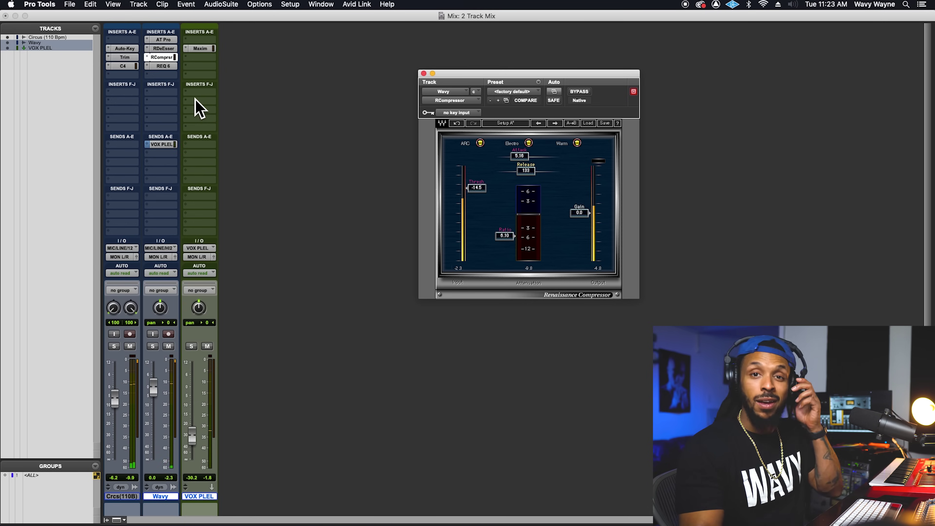
Step: Reopen the vocal track's REQ 6 and boost band 5 by 1.0 dB at about 10 kHz
{"action": "left_click", "coordinate": [172, 67]}
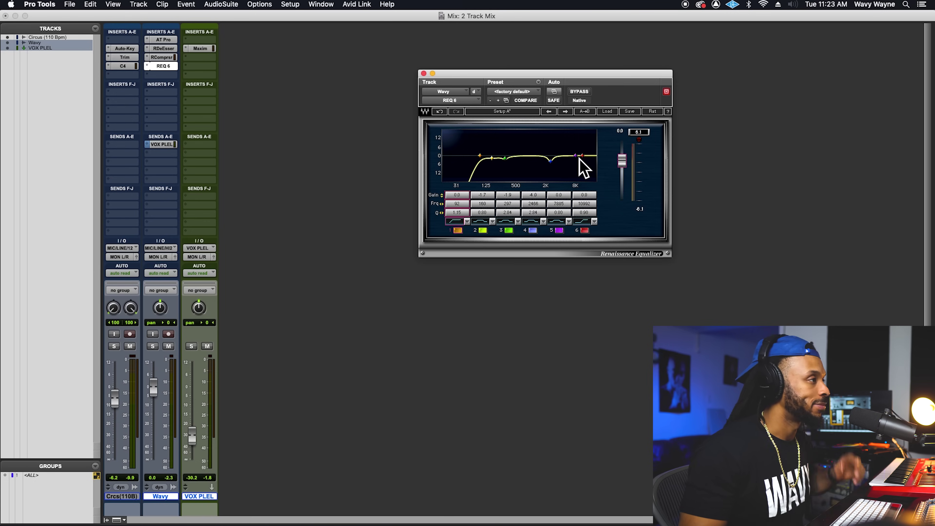
{"action": "left_click_drag", "start_coordinate": [576, 155], "coordinate": [582, 154]}
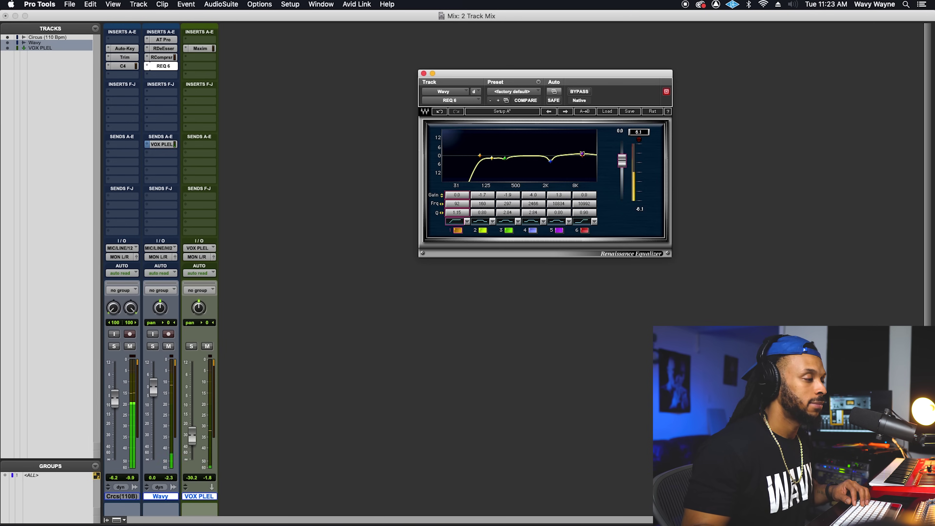
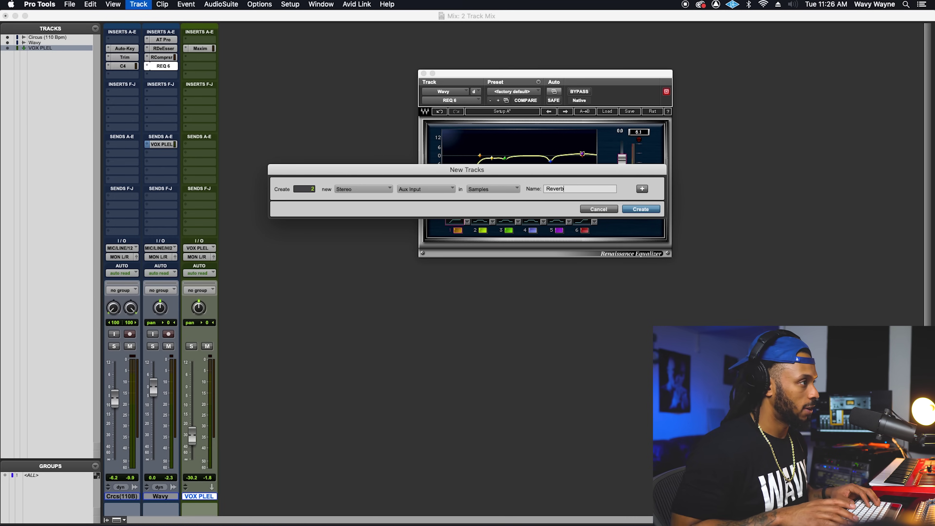
Step: Create two stereo aux input tracks named Reverb and rename the second one as Delay
{"action": "key", "text": "Return"}
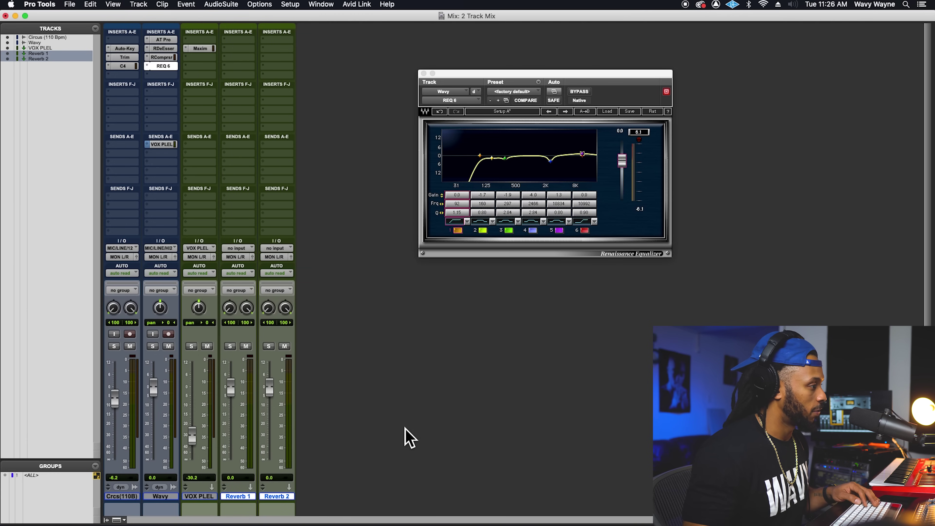
{"action": "left_click", "coordinate": [291, 497]}
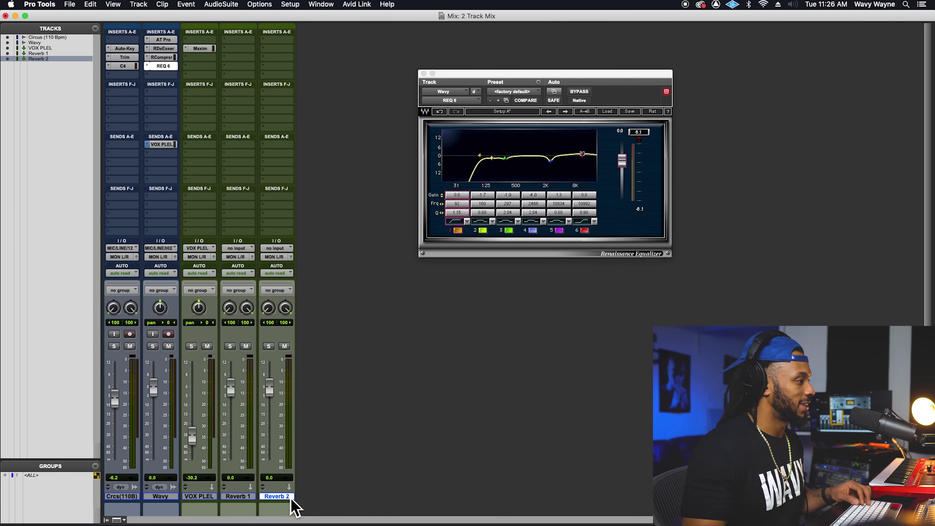
{"action": "double_click", "coordinate": [290, 499]}
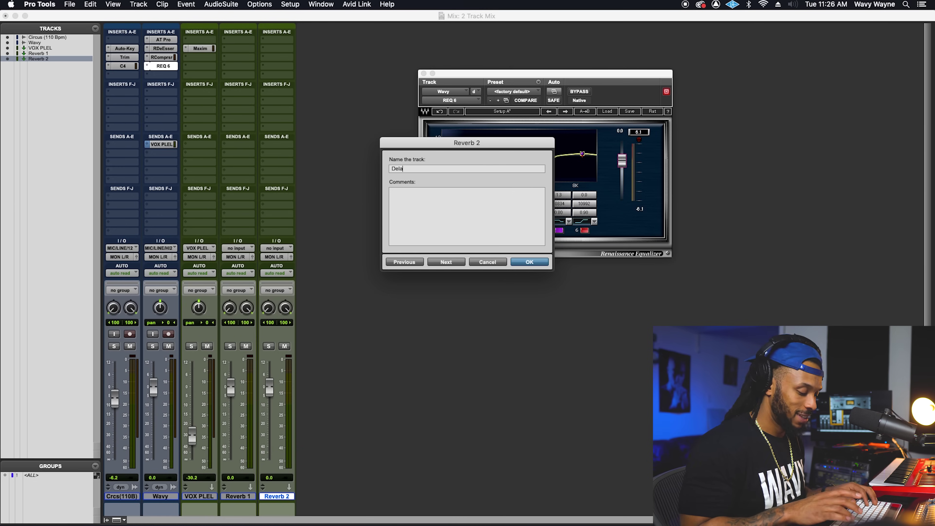
{"action": "key", "text": "Return"}
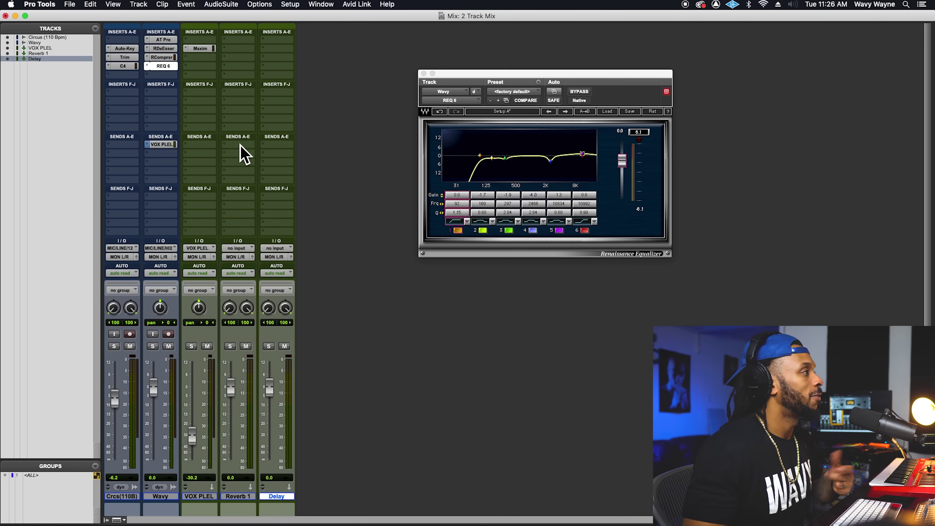
Step: Insert the stereo D-Verb plug-in on the Reverb 1 track and close its window
{"action": "left_click", "coordinate": [236, 49]}
{"action": "mouse_move", "coordinate": [269, 49]}
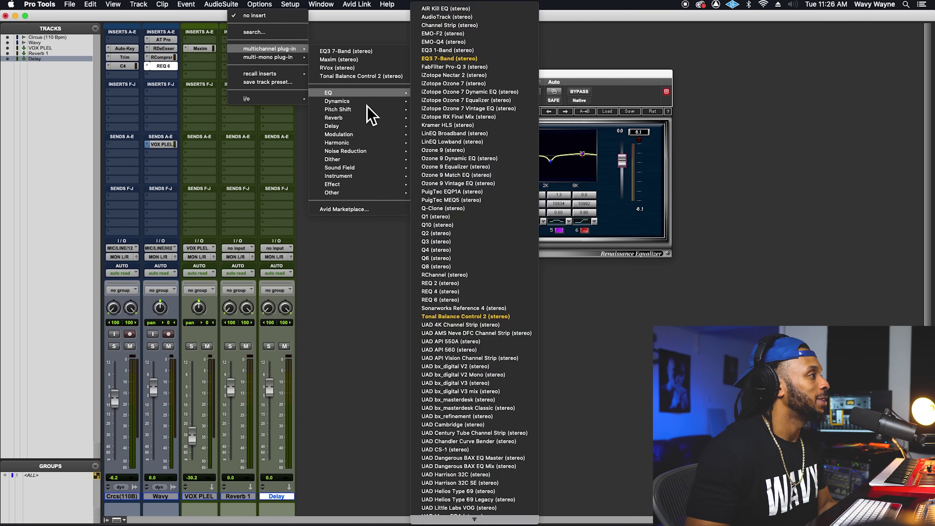
{"action": "mouse_move", "coordinate": [366, 119]}
{"action": "left_click", "coordinate": [473, 151]}
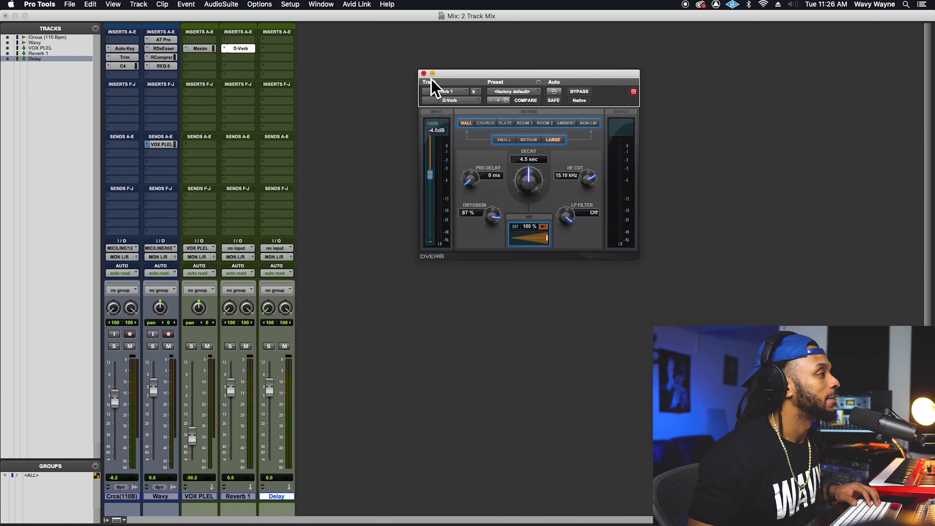
{"action": "left_click", "coordinate": [427, 78]}
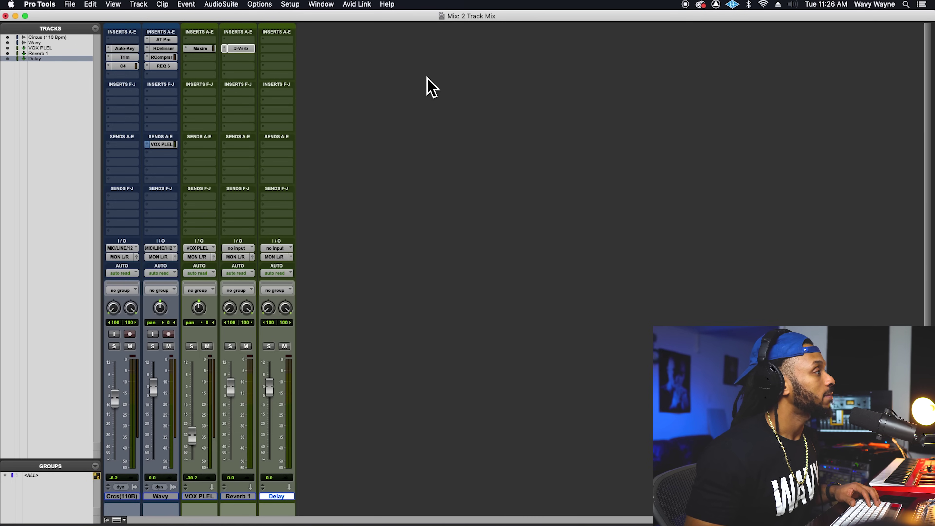
Step: Insert the stereo H-Delay plug-in on the Delay track
{"action": "left_click", "coordinate": [277, 56]}
{"action": "mouse_move", "coordinate": [325, 51]}
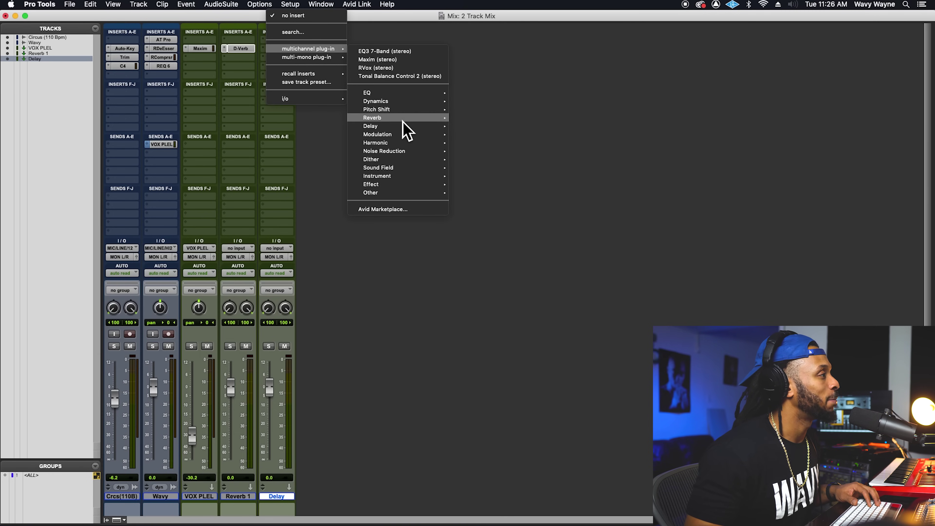
{"action": "mouse_move", "coordinate": [403, 126]}
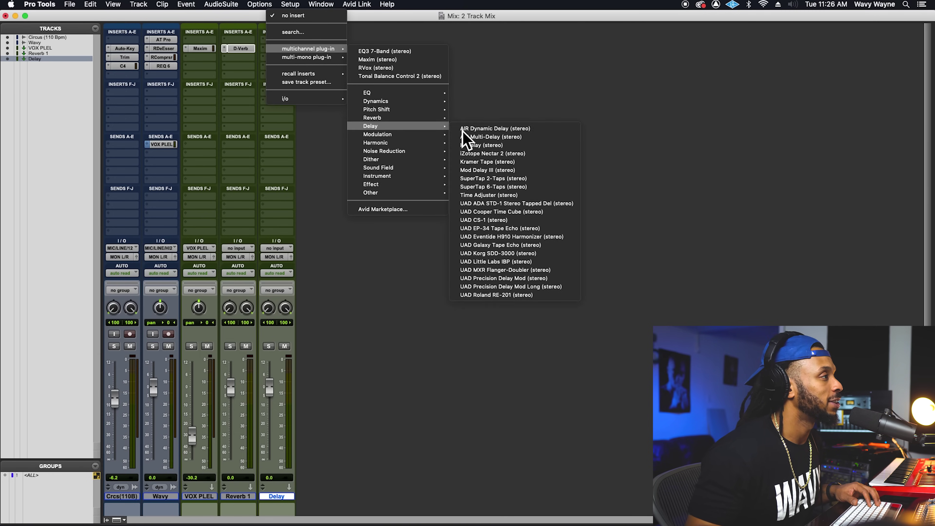
{"action": "left_click", "coordinate": [526, 145]}
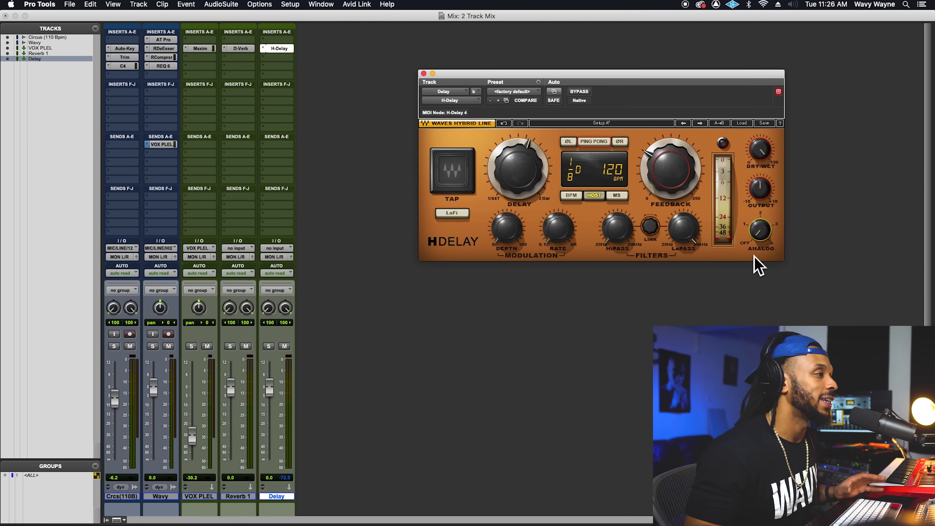
Step: Adjust the H-Delay's high-pass and low-pass filters and set its delay time to a straight 1/8 note
{"action": "left_click_drag", "start_coordinate": [620, 236], "coordinate": [621, 235]}
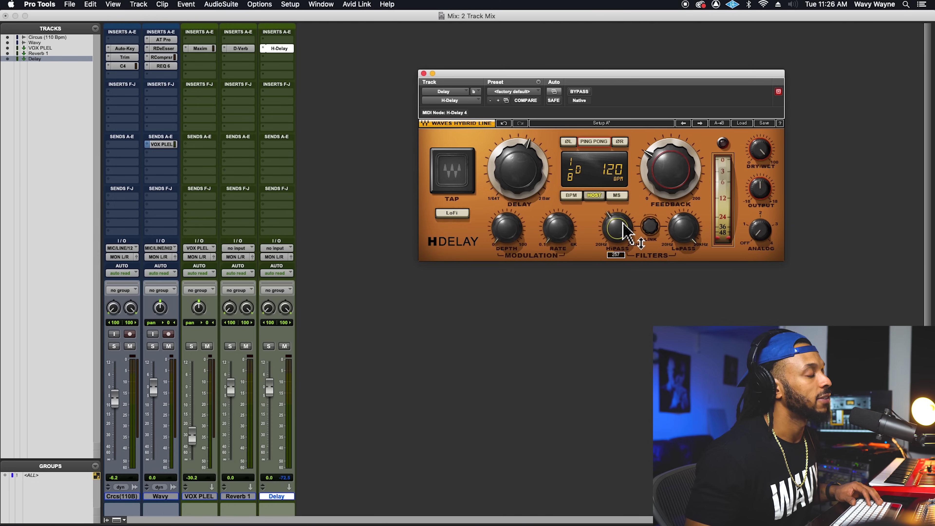
{"action": "left_click", "coordinate": [684, 228]}
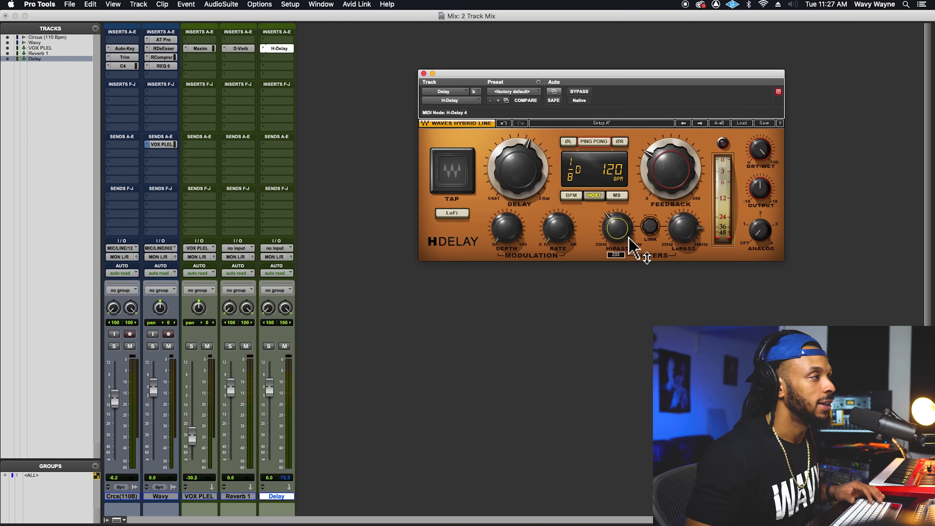
{"action": "mouse_move", "coordinate": [514, 173]}
{"action": "left_mouse_down"}
{"action": "mouse_move", "coordinate": [514, 164]}
{"action": "mouse_move", "coordinate": [513, 181]}
{"action": "left_mouse_up"}
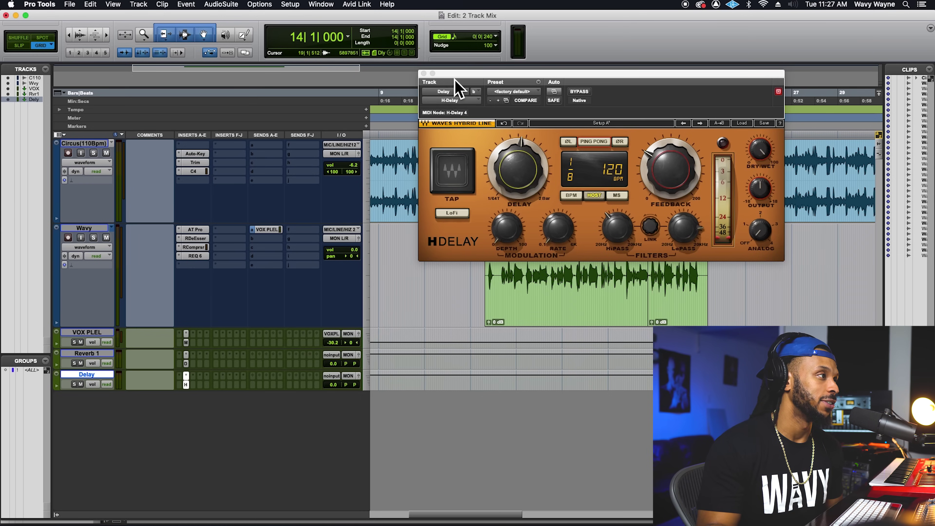
Step: Move the H-Delay window clear of the clips and start playback of the beat from 13|3|000
{"action": "left_click_drag", "start_coordinate": [427, 72], "coordinate": [499, 129]}
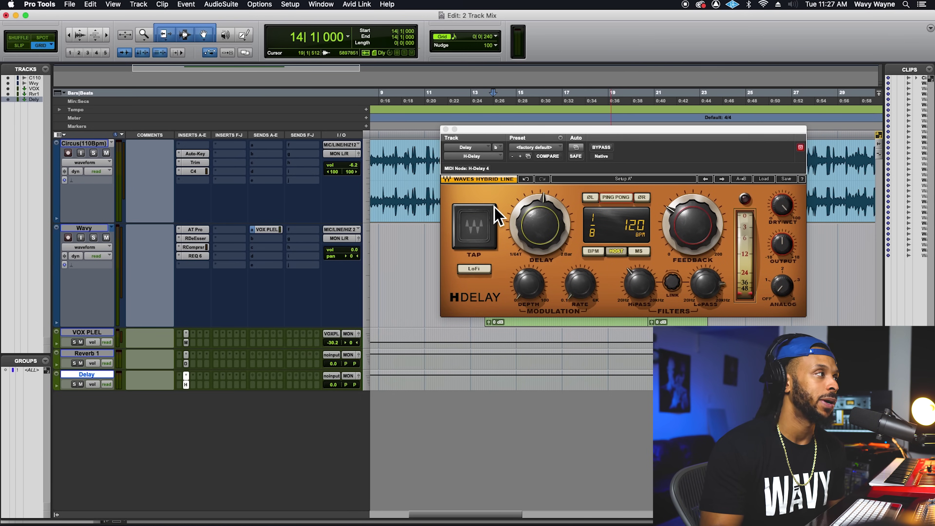
{"action": "left_click_drag", "start_coordinate": [473, 145], "coordinate": [473, 324]}
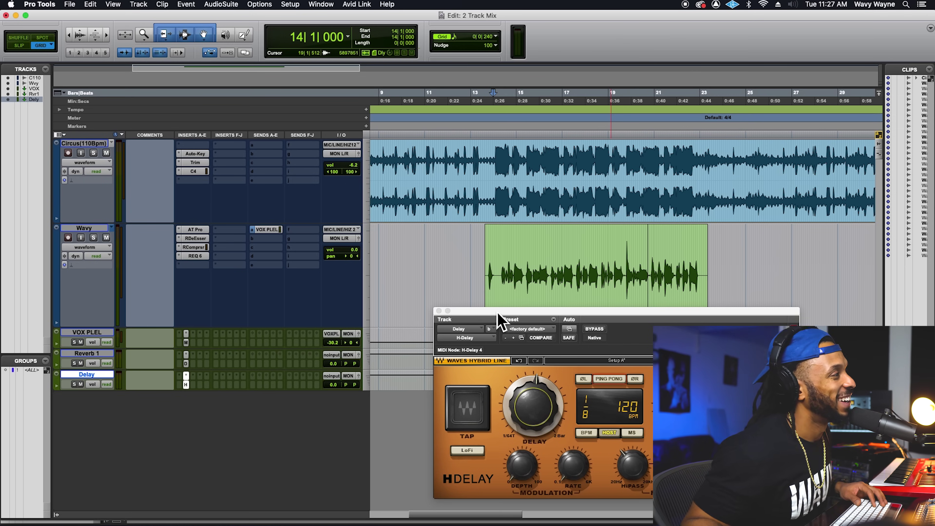
{"action": "left_click", "coordinate": [496, 165]}
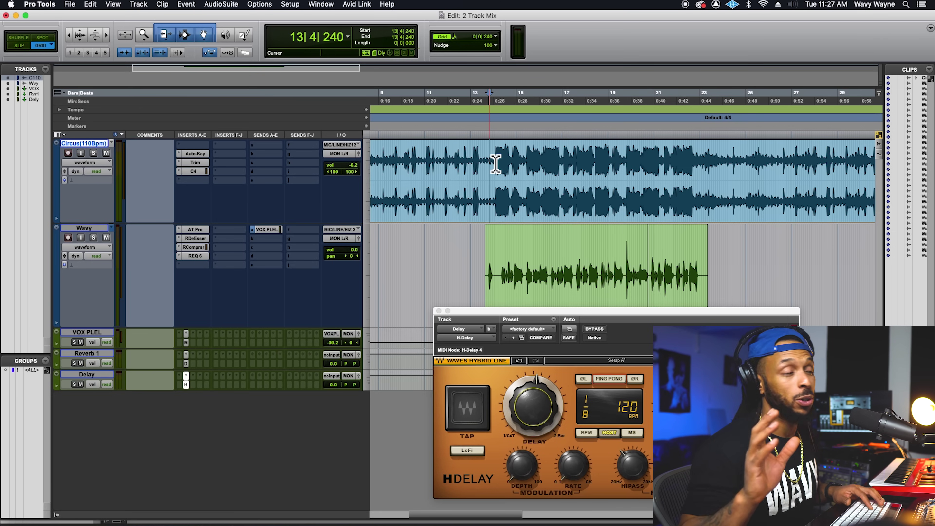
{"action": "key", "text": "t"}
{"action": "key", "text": "t"}
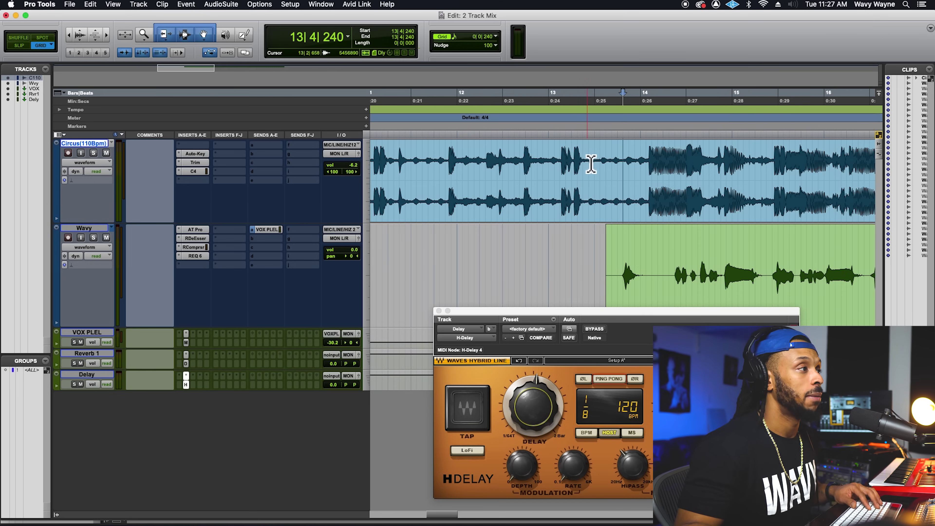
{"action": "left_click", "coordinate": [601, 170]}
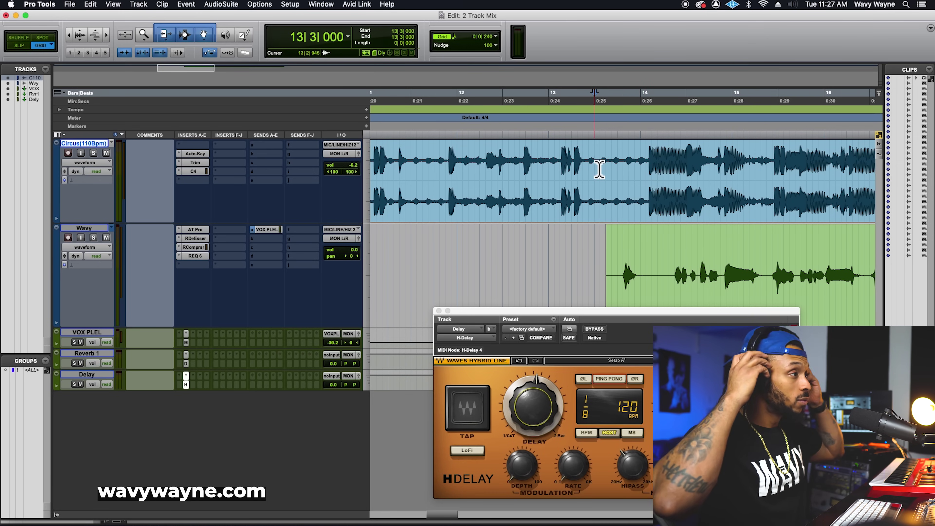
{"action": "key", "text": "space"}
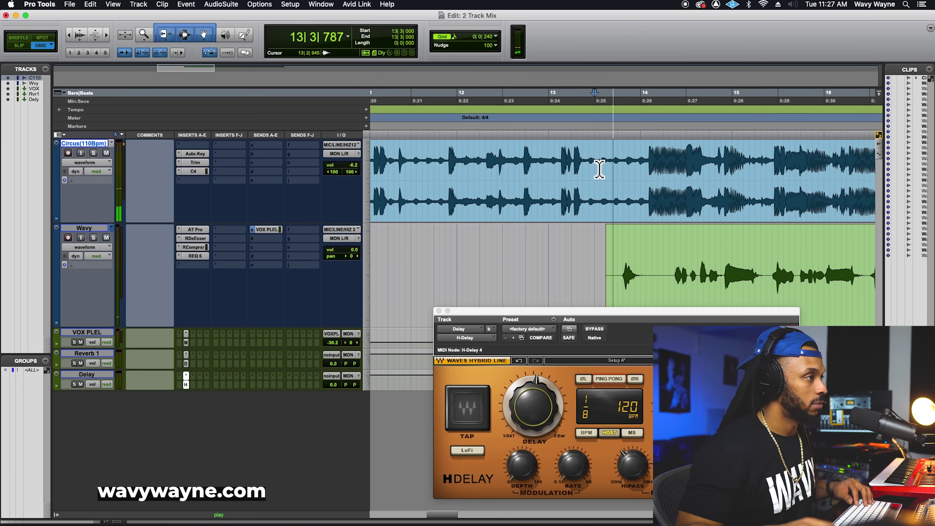
Step: Place the edit cursor exactly on the beat's transient at 14|1|390
{"action": "left_click", "coordinate": [651, 163]}
{"action": "key", "text": "t"}
{"action": "key", "text": "t"}
{"action": "key", "text": "t"}
{"action": "key", "text": "t"}
{"action": "key", "text": "t"}
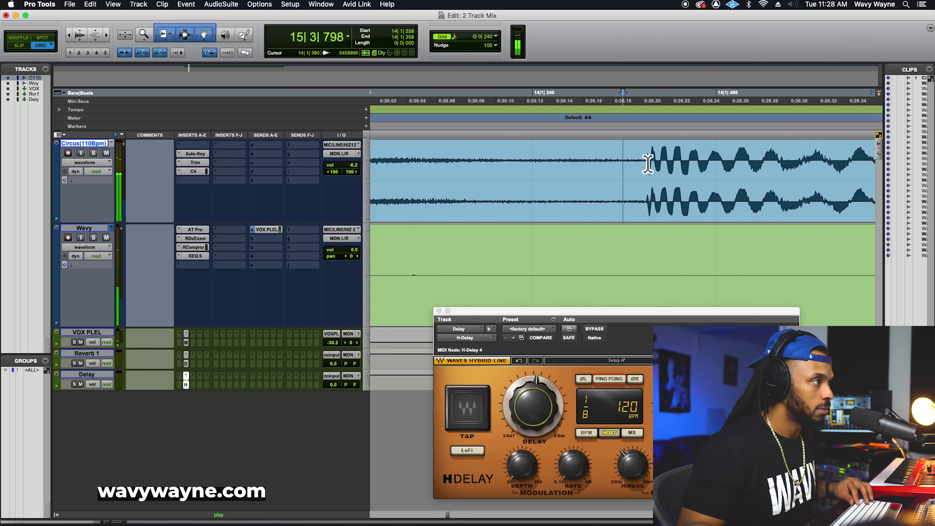
{"action": "left_click", "coordinate": [650, 162]}
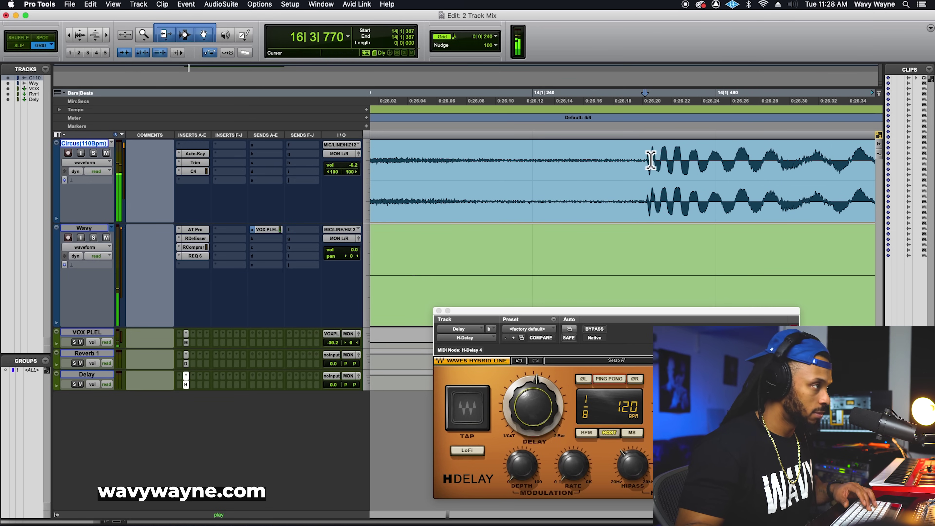
{"action": "key", "text": "t"}
{"action": "key", "text": "t"}
{"action": "key", "text": "t"}
{"action": "left_click", "coordinate": [646, 157]}
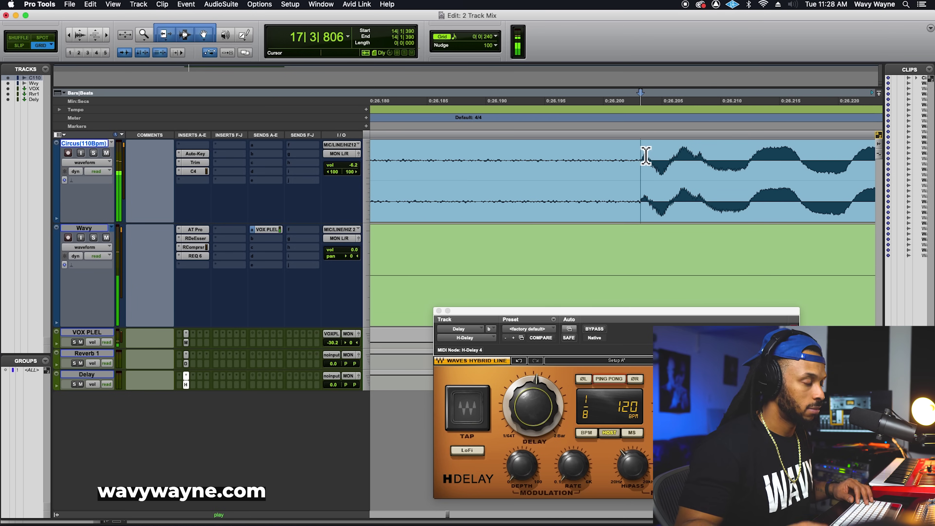
Step: Mark the end of the beat selection during playback at 18|2|804, starting from 14|1|390
{"action": "key", "text": "Up"}
{"action": "key", "text": "r"}
{"action": "key", "text": "r"}
{"action": "key", "text": "r"}
{"action": "key", "text": "r"}
{"action": "key", "text": "r"}
{"action": "key", "text": "r"}
{"action": "key", "text": "r"}
{"action": "key", "text": "r"}
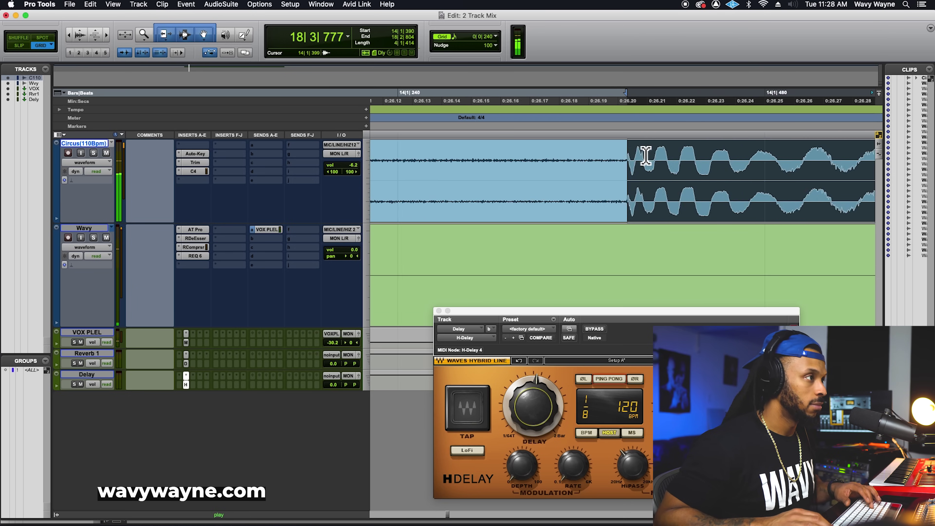
{"action": "key", "text": "r"}
{"action": "key", "text": "r"}
{"action": "key", "text": "space"}
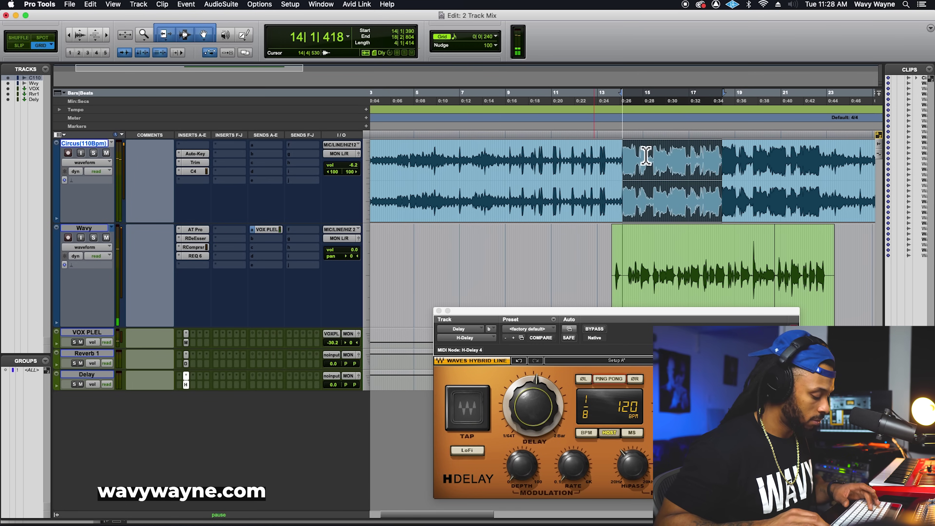
{"action": "key", "text": "space"}
{"action": "key", "text": "x"}
{"action": "key", "text": "Return"}
{"action": "key", "text": "v"}
{"action": "key", "text": "t"}
{"action": "key", "text": "t"}
{"action": "key", "text": "super+z"}
{"action": "key", "text": "super+z"}
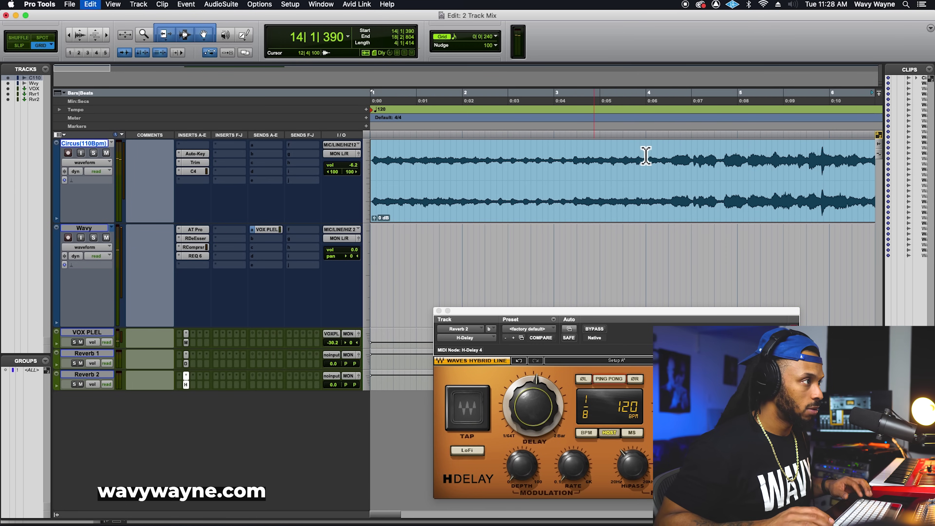
Step: Extend the beat selection's end onto the transient at 18|2|824 and stop playback
{"action": "key", "text": "space"}
{"action": "key", "text": "t"}
{"action": "key", "text": "t"}
{"action": "key", "text": "t"}
{"action": "key", "text": "t"}
{"action": "key", "text": "t"}
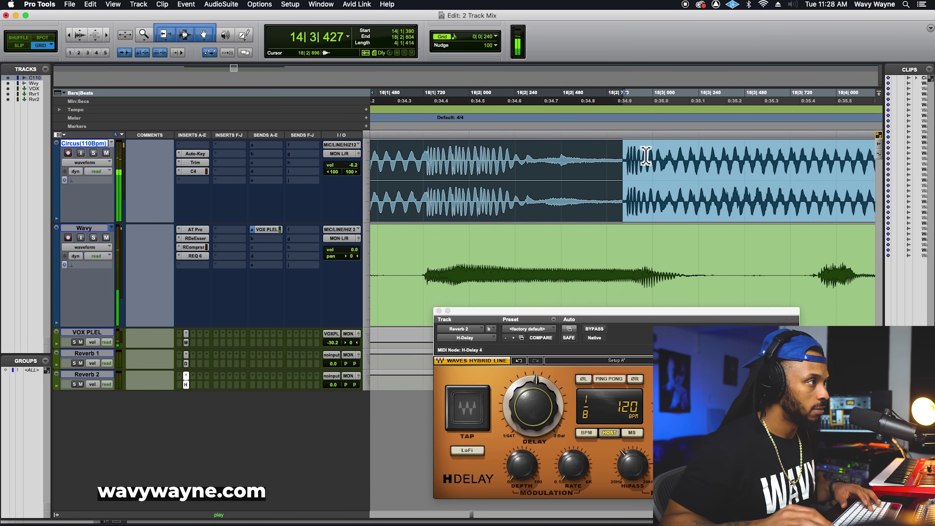
{"action": "left_click", "coordinate": [639, 159], "text": "shift"}
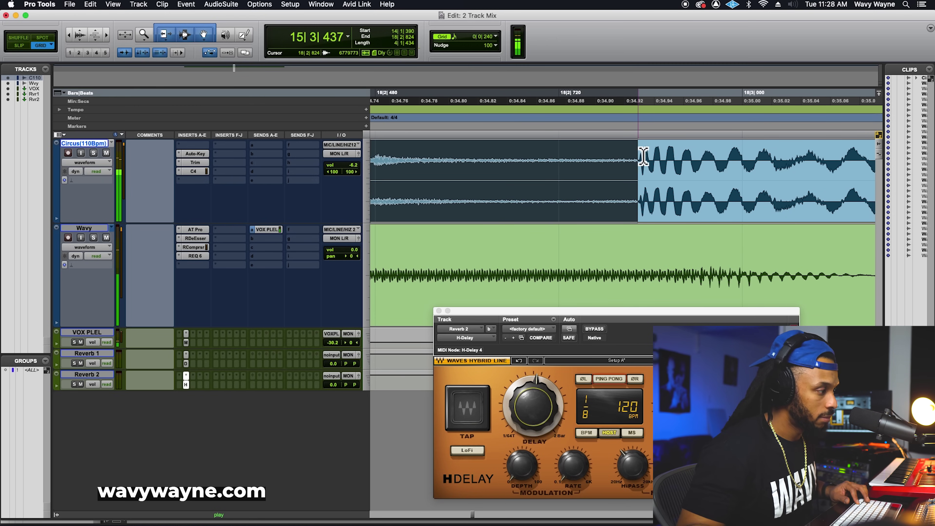
{"action": "key", "text": "r"}
{"action": "key", "text": "r"}
{"action": "key", "text": "r"}
{"action": "key", "text": "r"}
{"action": "key", "text": "r"}
{"action": "key", "text": "space"}
Step: Identify the beat selection as running from 1|1|000 to 3|1|000 and remove the extra tempo marker at its end
{"action": "key", "text": "super+i"}
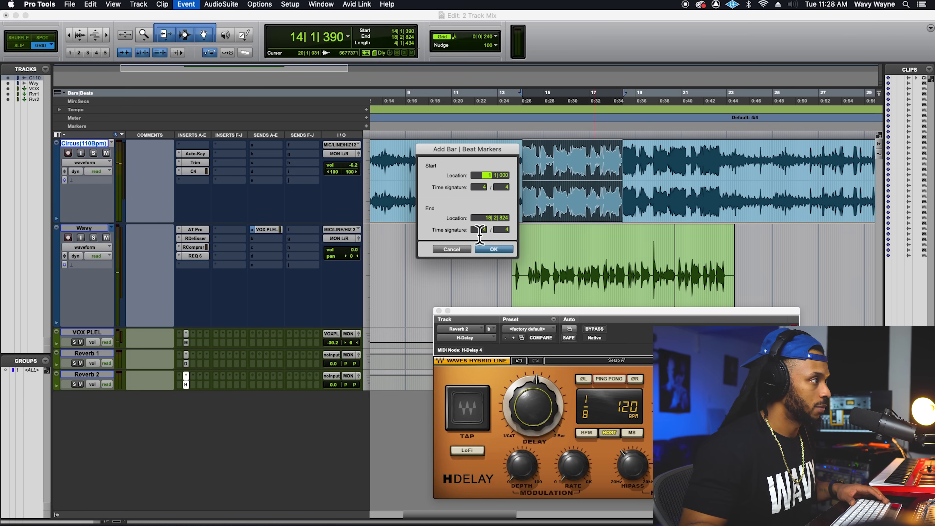
{"action": "key", "text": "Return"}
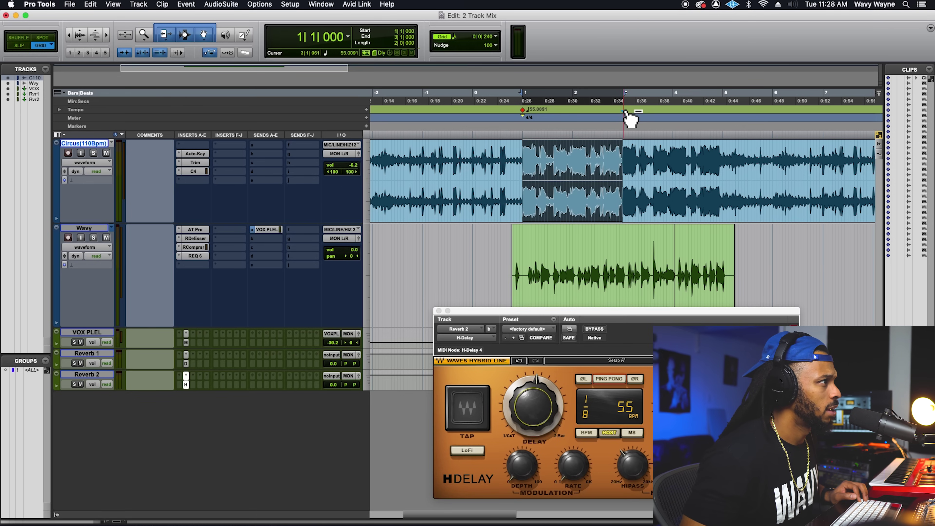
{"action": "left_click_drag", "start_coordinate": [626, 112], "coordinate": [571, 114]}
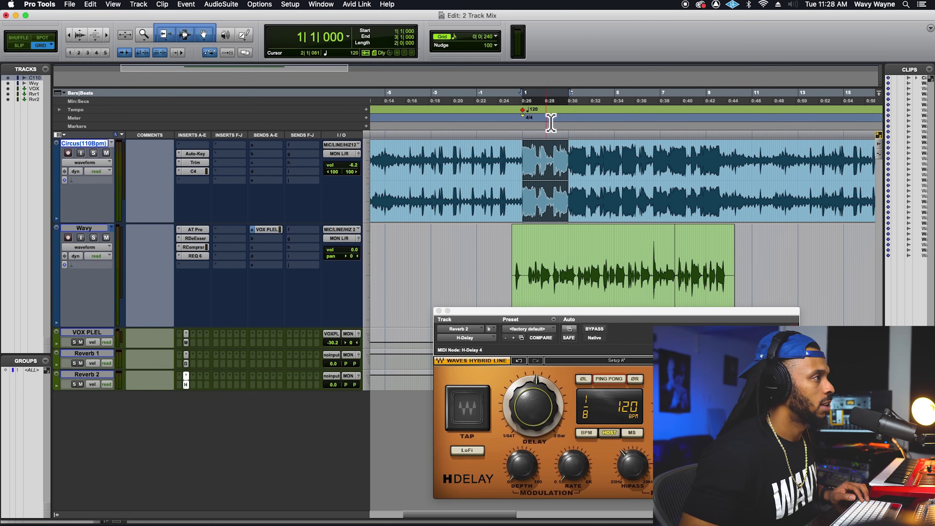
Step: Set the tempo marker at 1|1|000 to 55 BPM
{"action": "double_click", "coordinate": [527, 112]}
{"action": "type", "text": "55"}
{"action": "key", "text": "Return"}
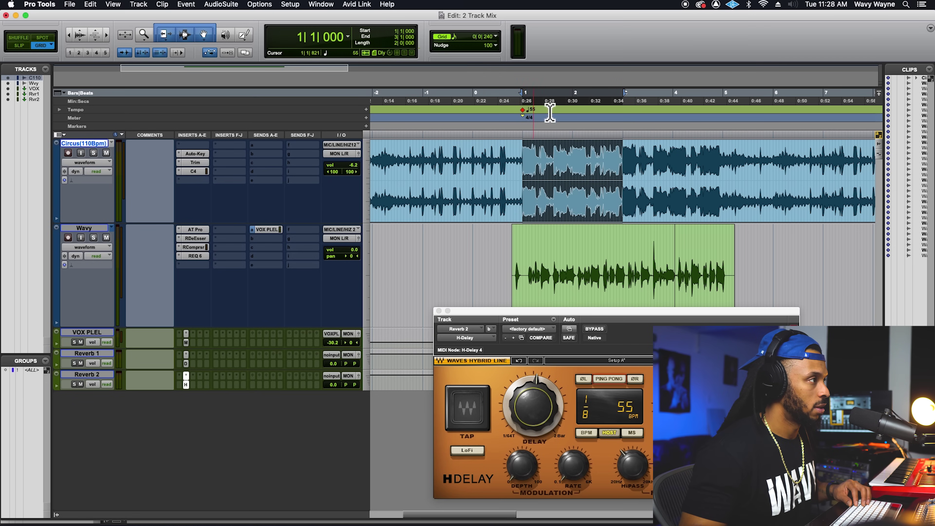
Step: Play the song from 1|1|240 to check the beat and vocal, and stop playback
{"action": "left_click", "coordinate": [528, 134]}
{"action": "key", "text": "space"}
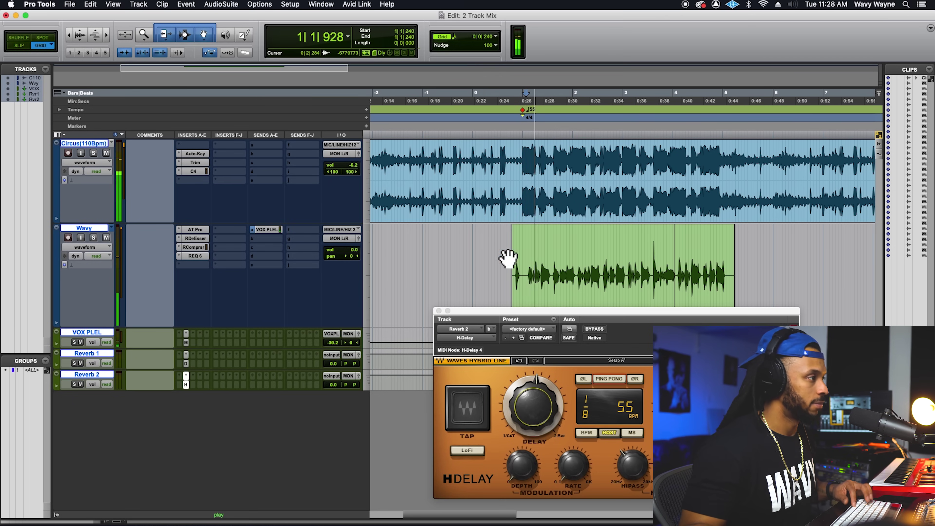
{"action": "key", "text": "space"}
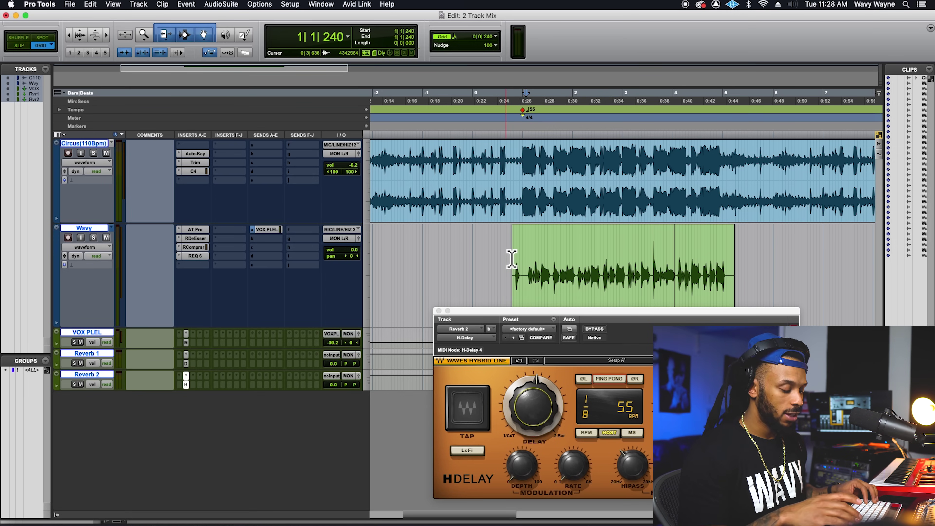
Step: Show the mixer and select the vocal track
{"action": "key", "text": "super+equal"}
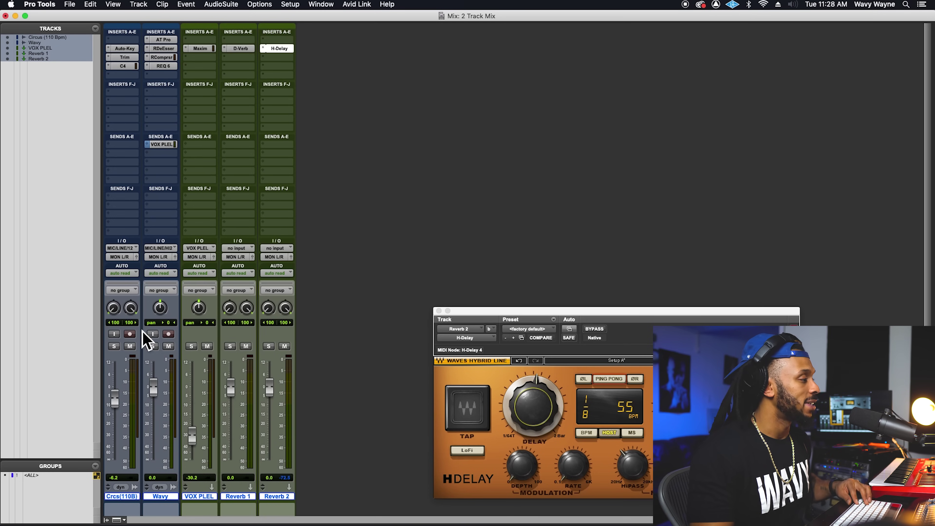
{"action": "left_click", "coordinate": [163, 497]}
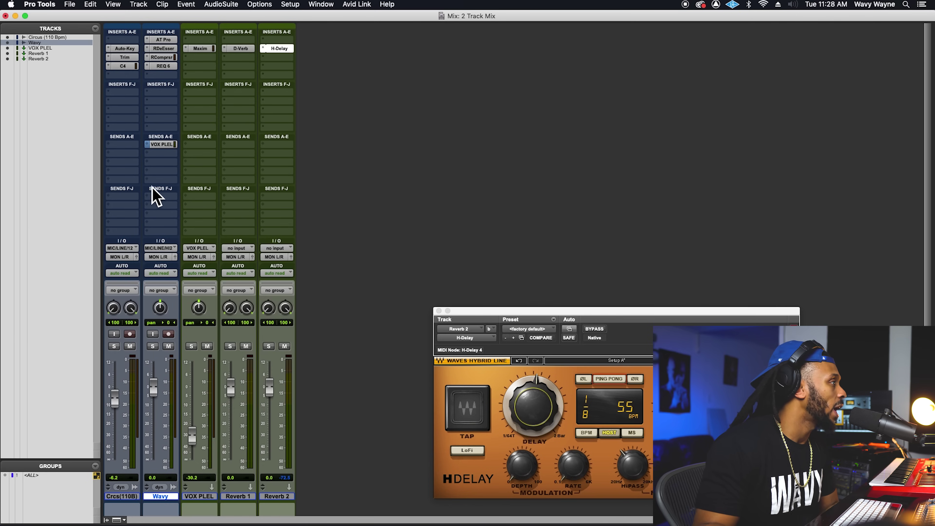
{"action": "left_click", "coordinate": [158, 159]}
{"action": "mouse_move", "coordinate": [191, 203]}
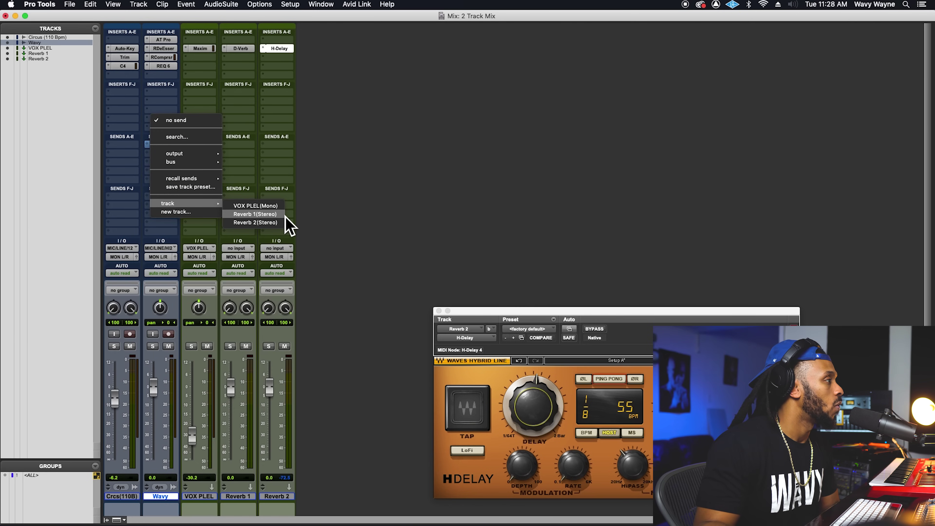
{"action": "left_click", "coordinate": [341, 272]}
Step: Rename the Reverb 2 aux track as Delay
{"action": "double_click", "coordinate": [293, 503]}
{"action": "type", "text": "Delay"}
{"action": "key", "text": "Return"}
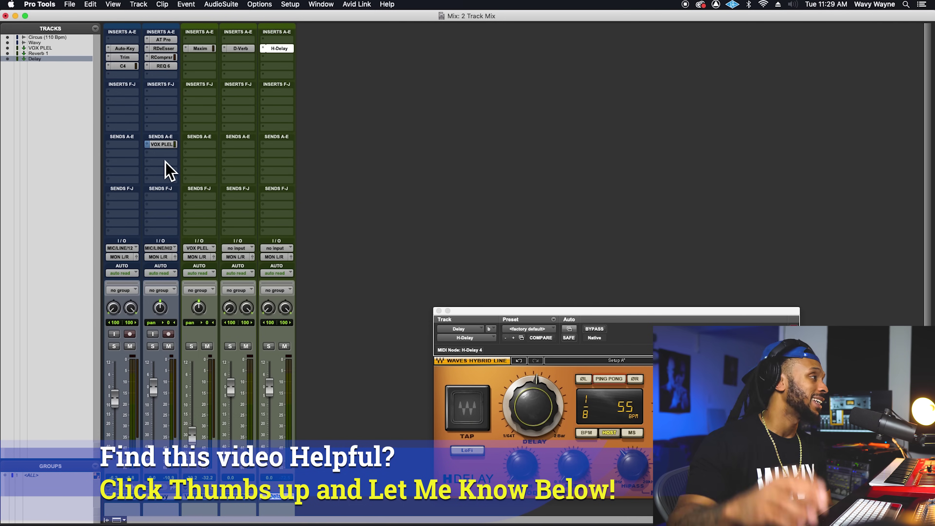
Step: Add a send on the vocal track routed to the stereo Reverb 1 track
{"action": "left_click", "coordinate": [150, 162]}
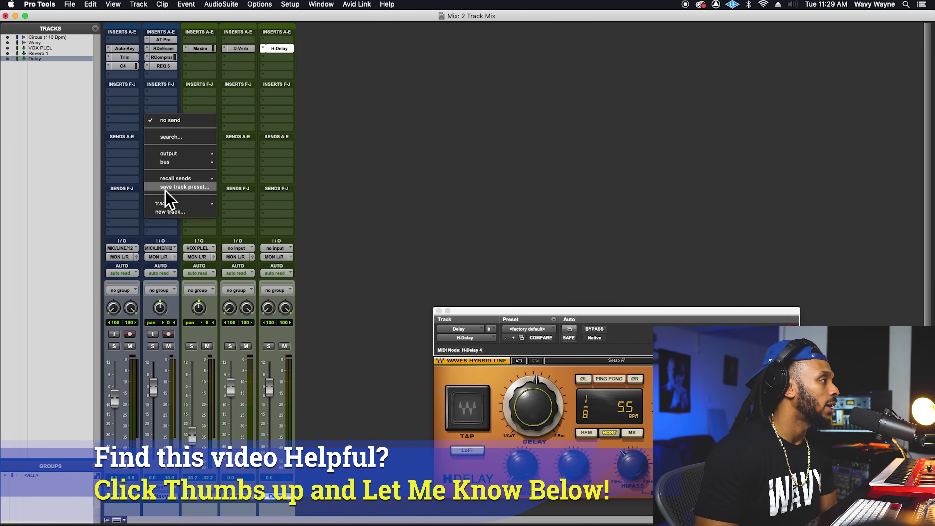
{"action": "mouse_move", "coordinate": [171, 205]}
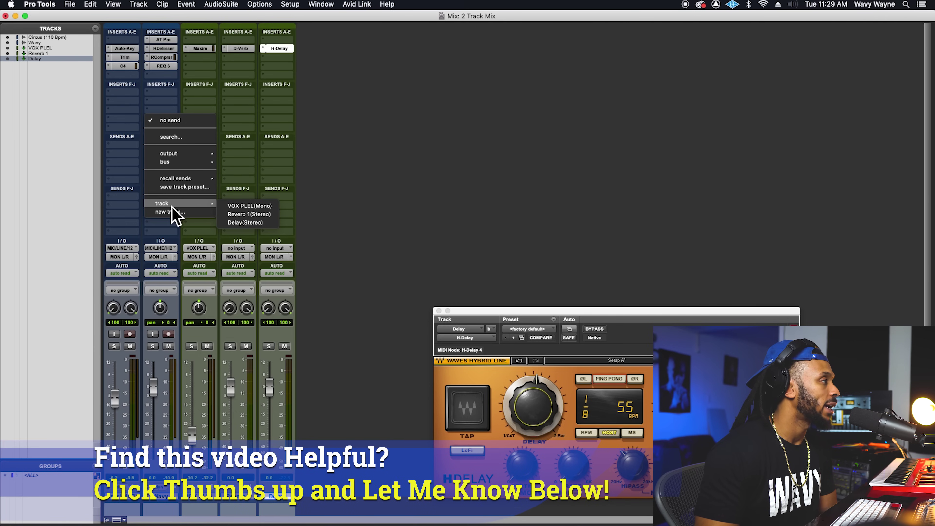
{"action": "left_click", "coordinate": [249, 219]}
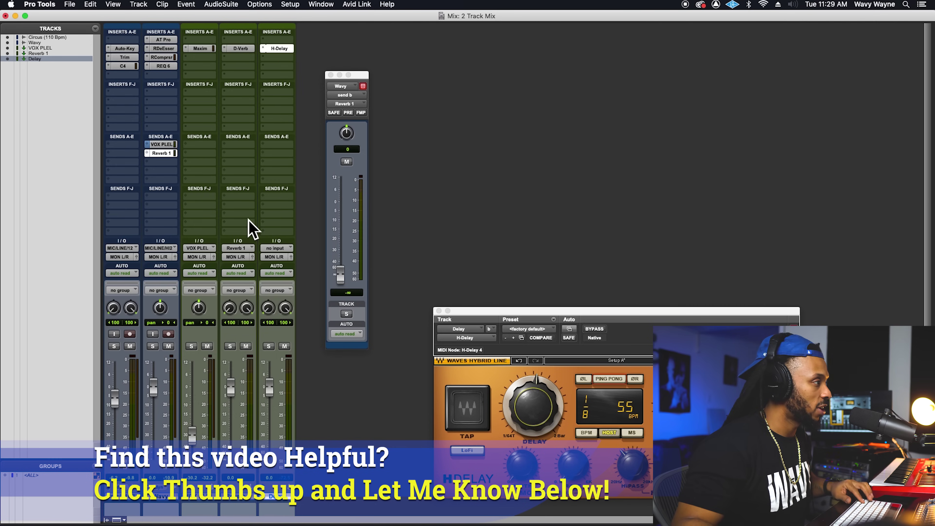
Step: Raise the vocal's Reverb 1 send to unity and lower it to about -9.7 dB
{"action": "left_click", "coordinate": [343, 276], "text": "alt"}
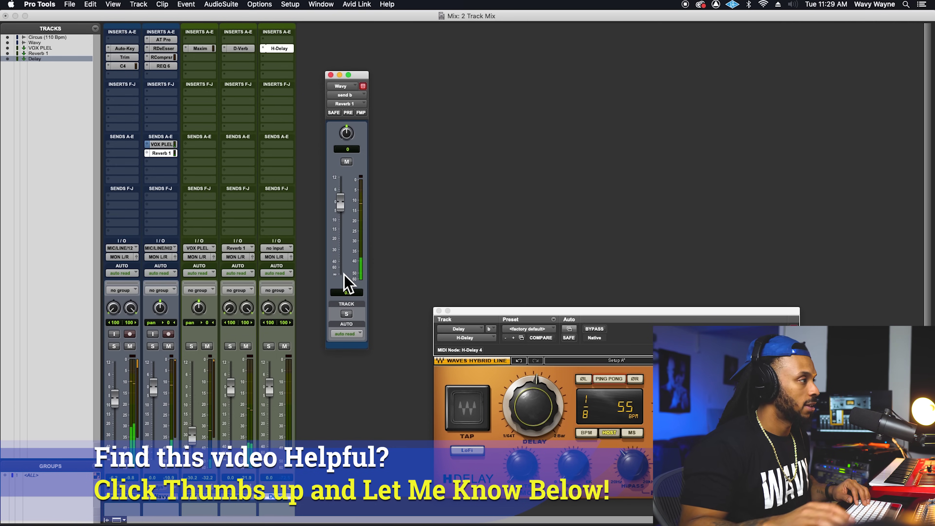
{"action": "left_click_drag", "start_coordinate": [336, 209], "coordinate": [344, 223]}
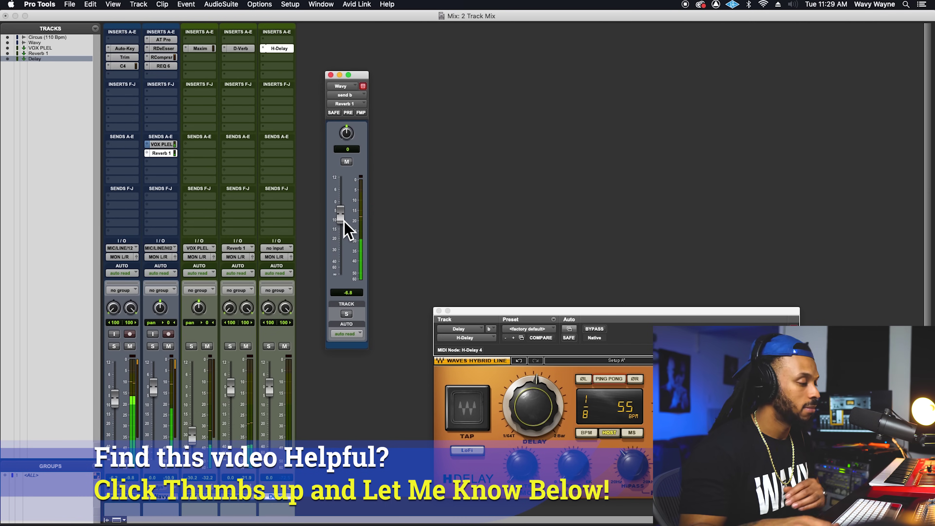
{"action": "left_click_drag", "start_coordinate": [344, 222], "coordinate": [344, 227]}
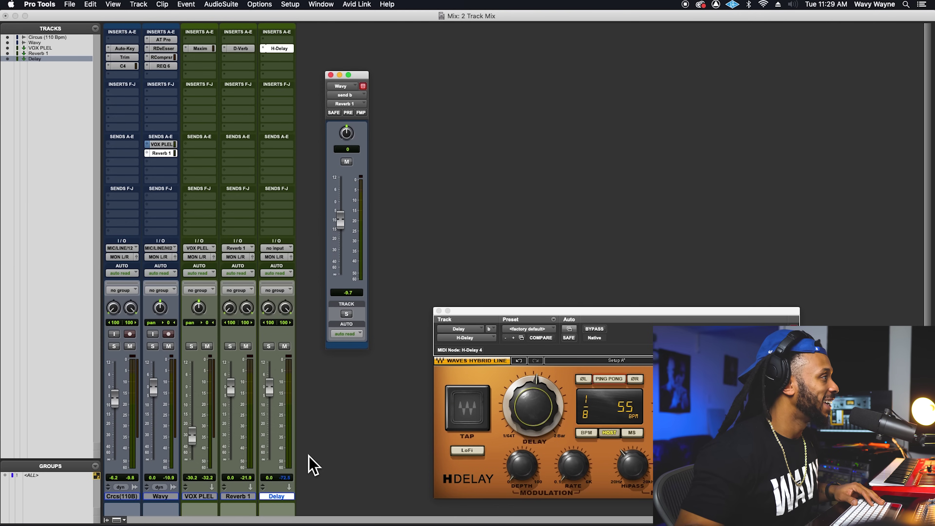
Step: Add a send on the vocal track routed to the stereo Delay track
{"action": "left_click", "coordinate": [151, 167]}
{"action": "mouse_move", "coordinate": [169, 213]}
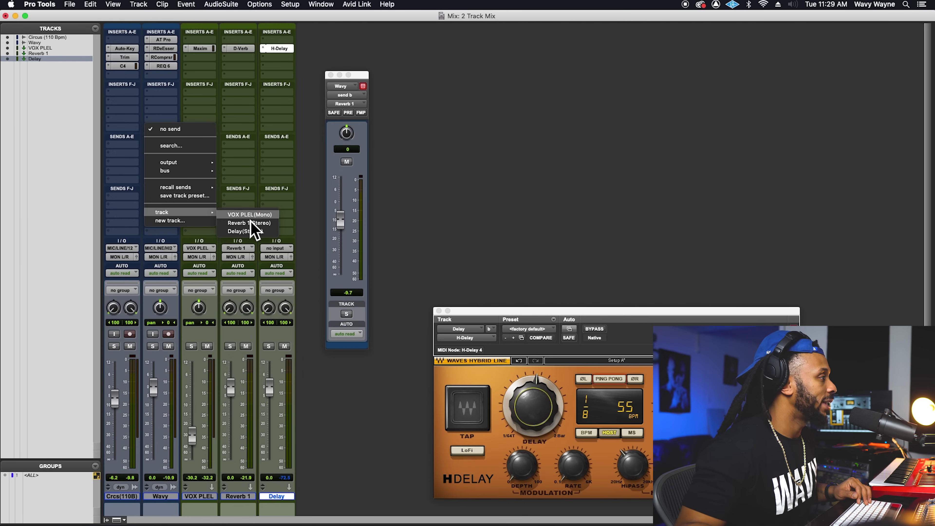
{"action": "left_click", "coordinate": [244, 232]}
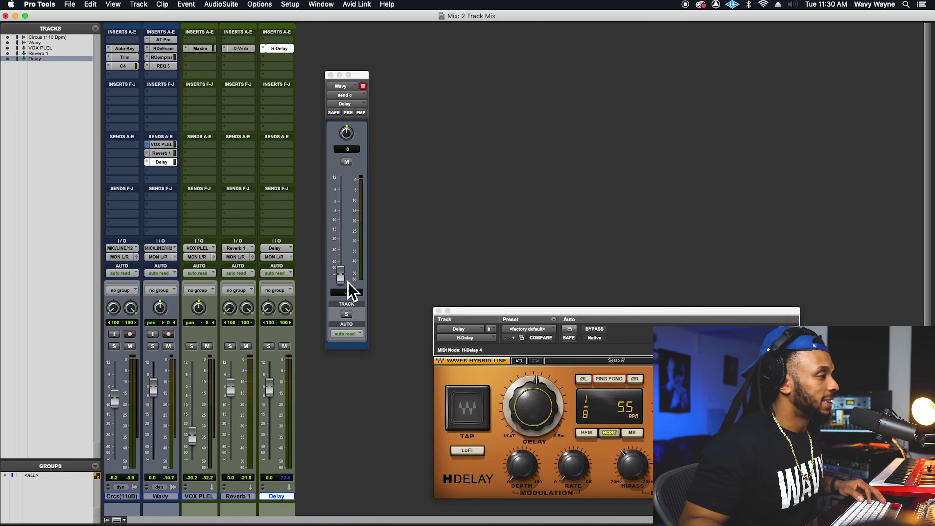
Step: Raise the vocal's Delay send to unity, try it at about -17.2 dB, and reset it to 0 dB
{"action": "left_click", "coordinate": [344, 276], "text": "alt"}
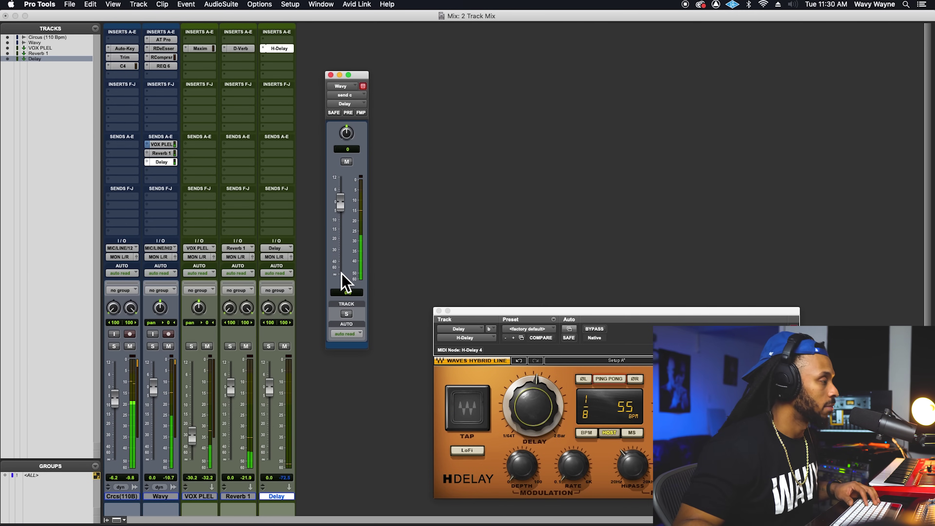
{"action": "left_click_drag", "start_coordinate": [344, 215], "coordinate": [340, 246]}
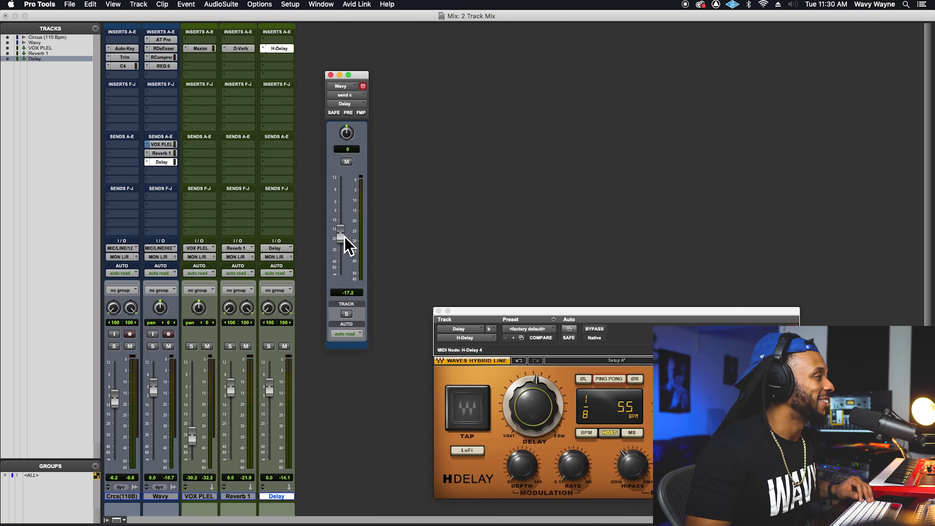
{"action": "left_click", "coordinate": [342, 211], "text": "alt"}
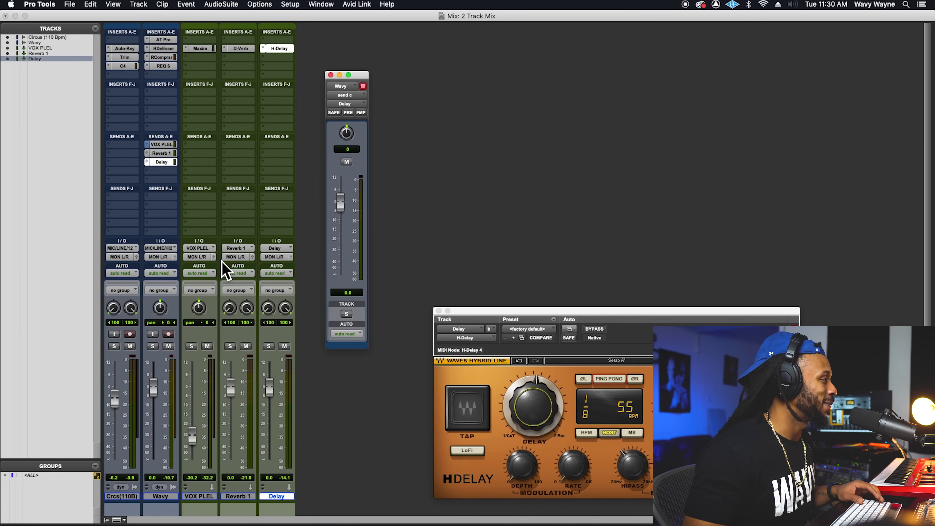
Step: Mute the Delay send on the Wavy vocal track and switch the track's automation mode to touch
{"action": "left_click", "coordinate": [161, 497]}
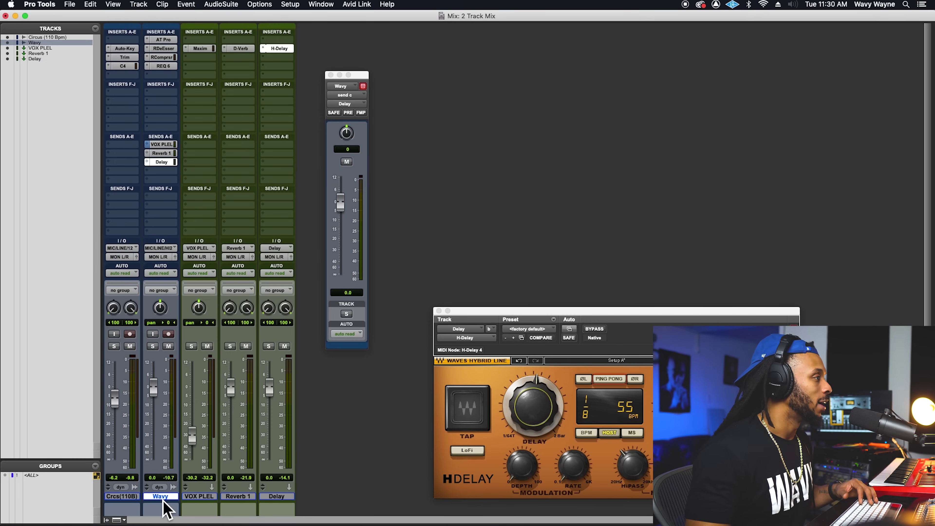
{"action": "left_click", "coordinate": [347, 162]}
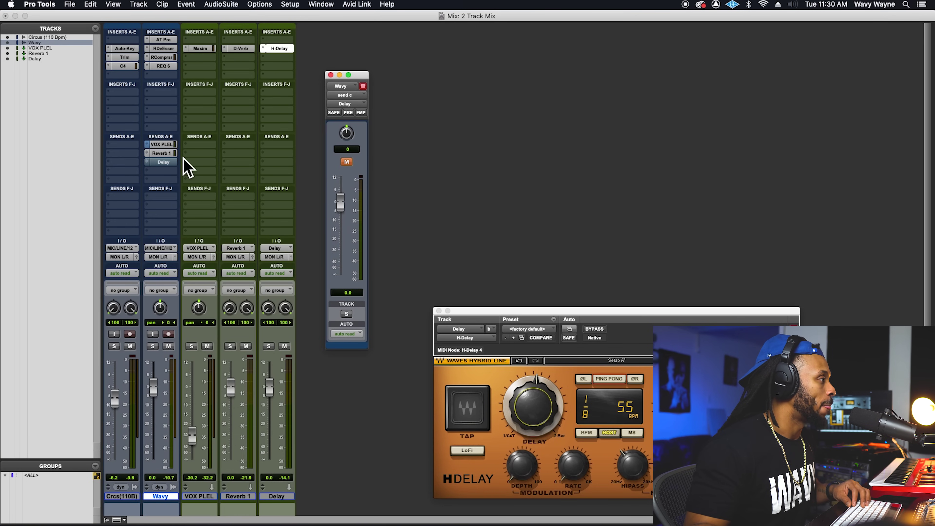
{"action": "left_click", "coordinate": [167, 274]}
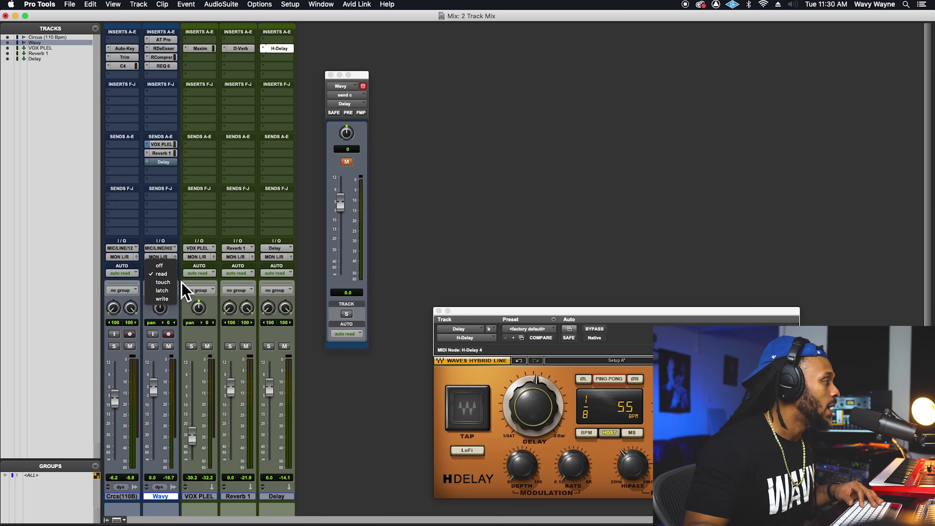
{"action": "left_click", "coordinate": [177, 283]}
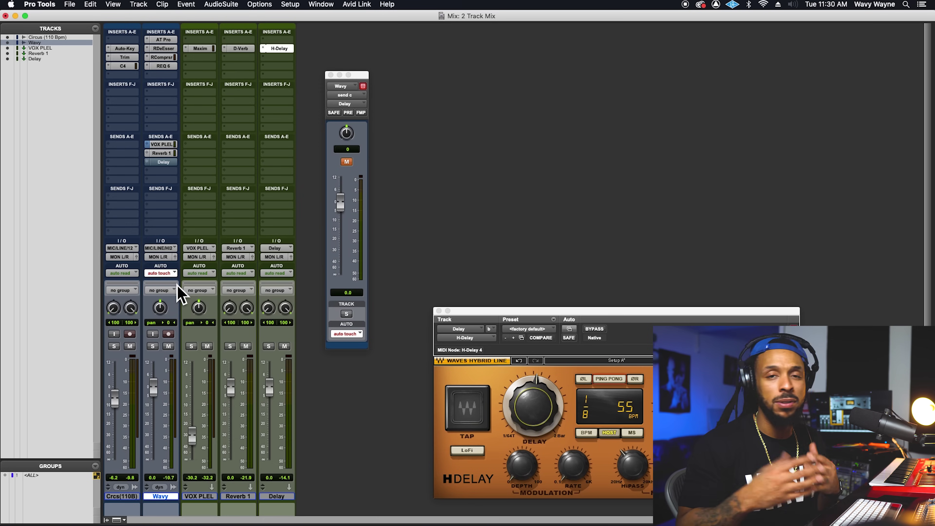
Step: Write mute automation for the vocal's Delay send during playback and return the automation mode to read
{"action": "left_click", "coordinate": [350, 167]}
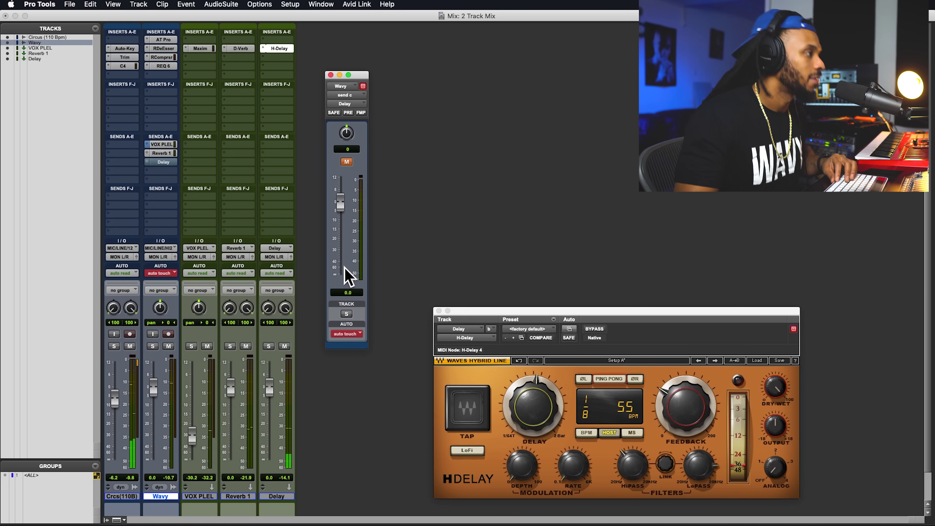
{"action": "left_click", "coordinate": [355, 334]}
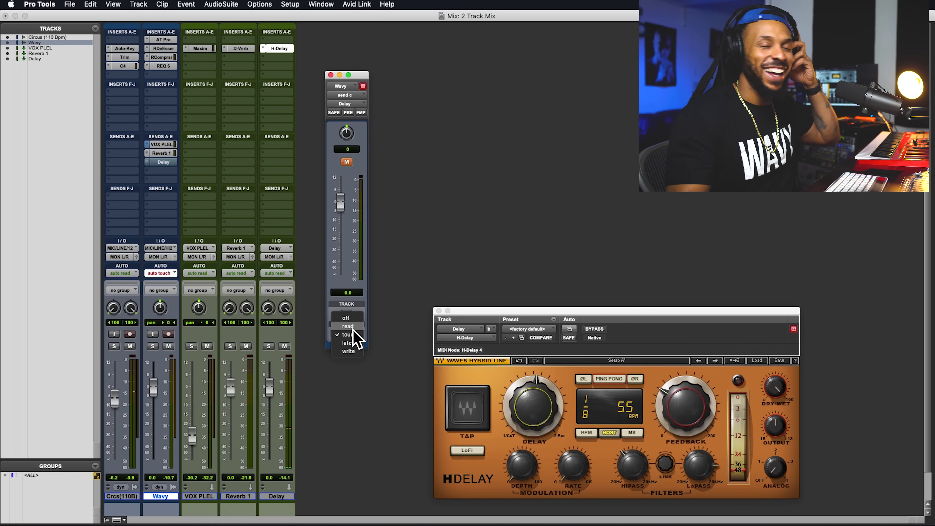
{"action": "left_click", "coordinate": [352, 329]}
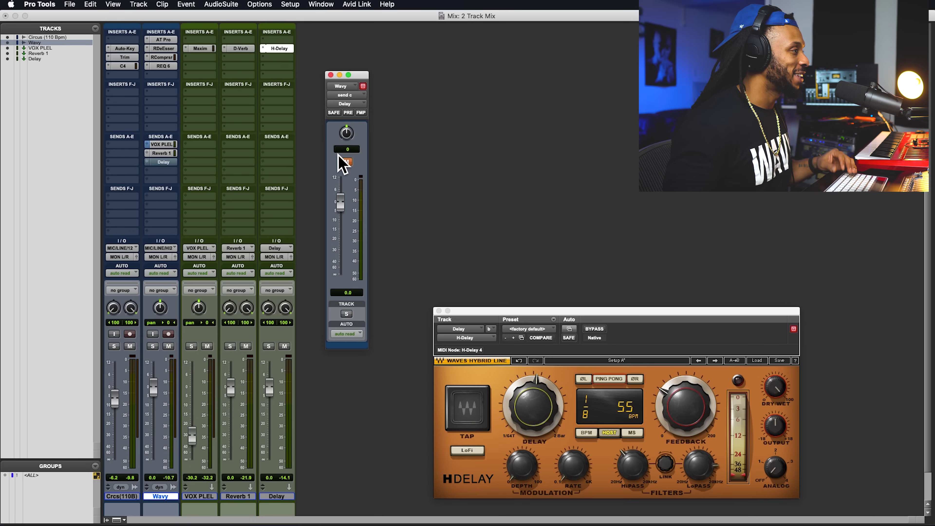
Step: Lower the vocal's Delay send to about -11.3 dB and reduce the H-Delay feedback to about 34
{"action": "left_click_drag", "start_coordinate": [342, 212], "coordinate": [342, 230]}
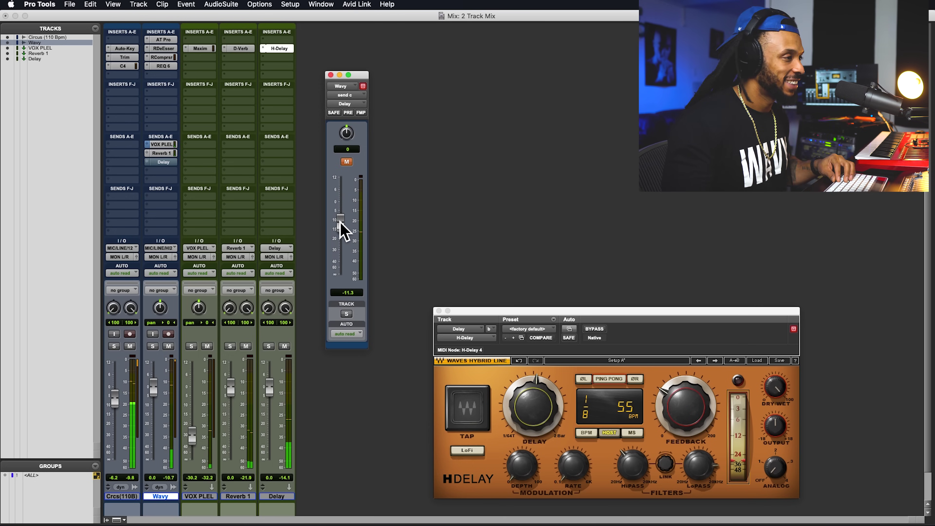
{"action": "left_click", "coordinate": [670, 401]}
{"action": "left_click_drag", "start_coordinate": [670, 401], "coordinate": [671, 409]}
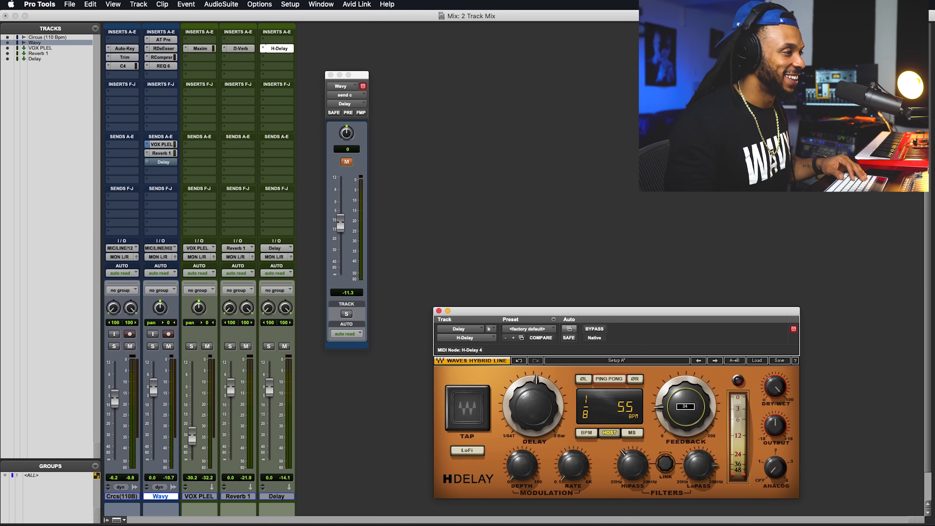
{"action": "left_click_drag", "start_coordinate": [670, 410], "coordinate": [676, 409]}
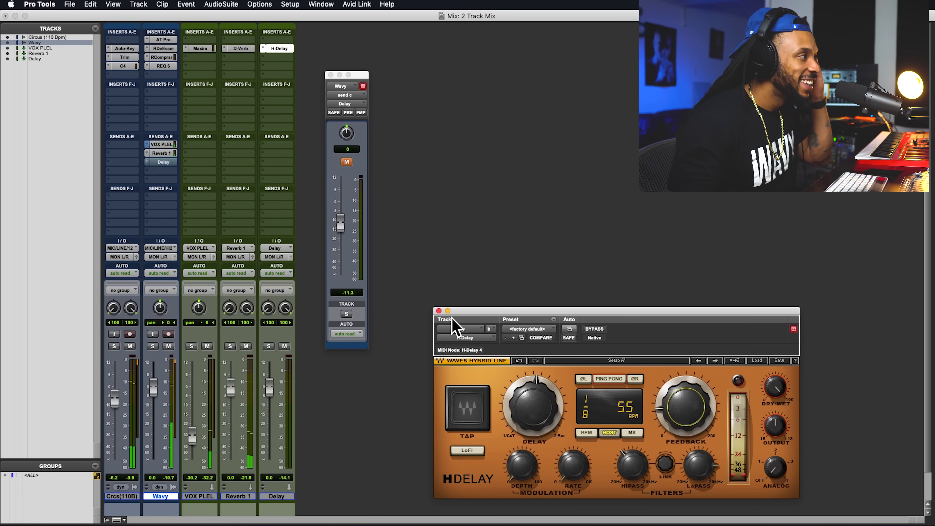
Step: Lower the vocal's Delay send further to about -13.4 dB and fine-tune the H-Delay feedback
{"action": "left_click_drag", "start_coordinate": [344, 232], "coordinate": [346, 237]}
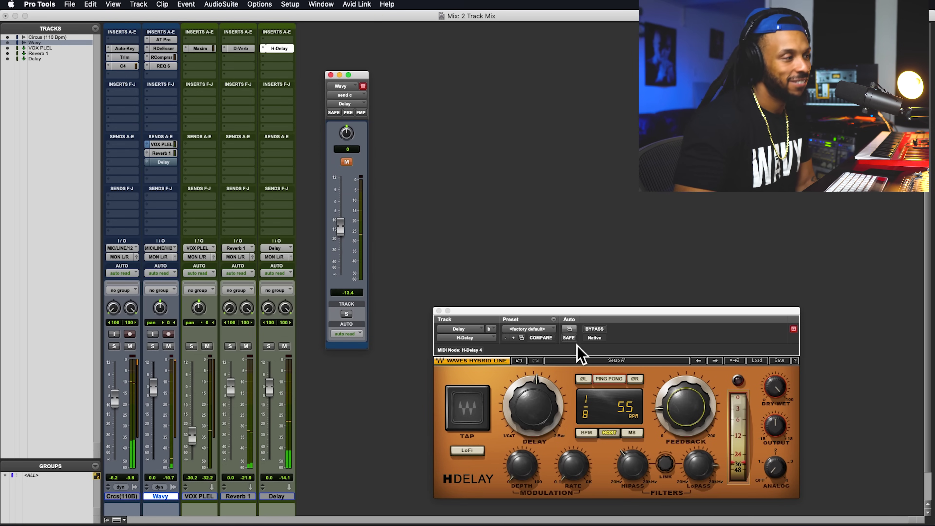
{"action": "left_click", "coordinate": [670, 415]}
{"action": "left_click_drag", "start_coordinate": [666, 406], "coordinate": [665, 404]}
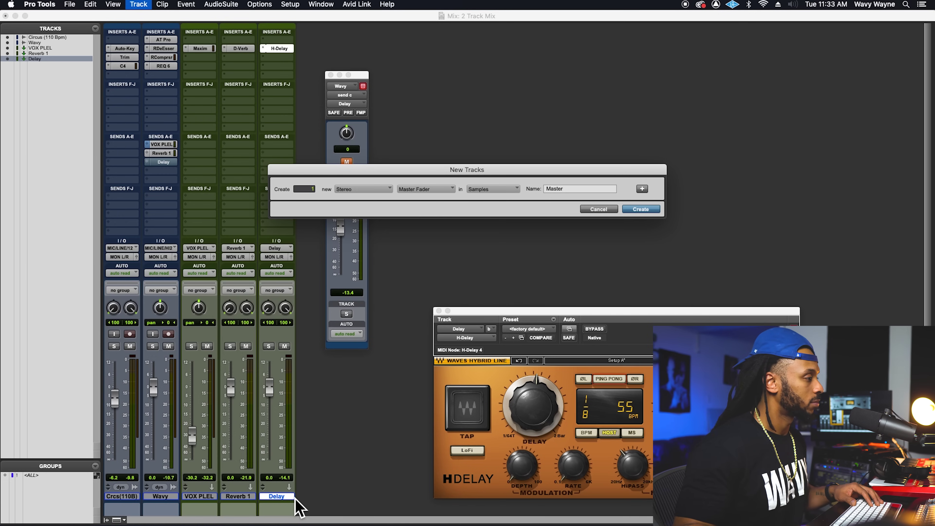
Step: Create one stereo Master Fader track after the Delay track and close the Delay send window
{"action": "key", "text": "Return"}
{"action": "left_click_drag", "start_coordinate": [365, 86], "coordinate": [388, 82]}
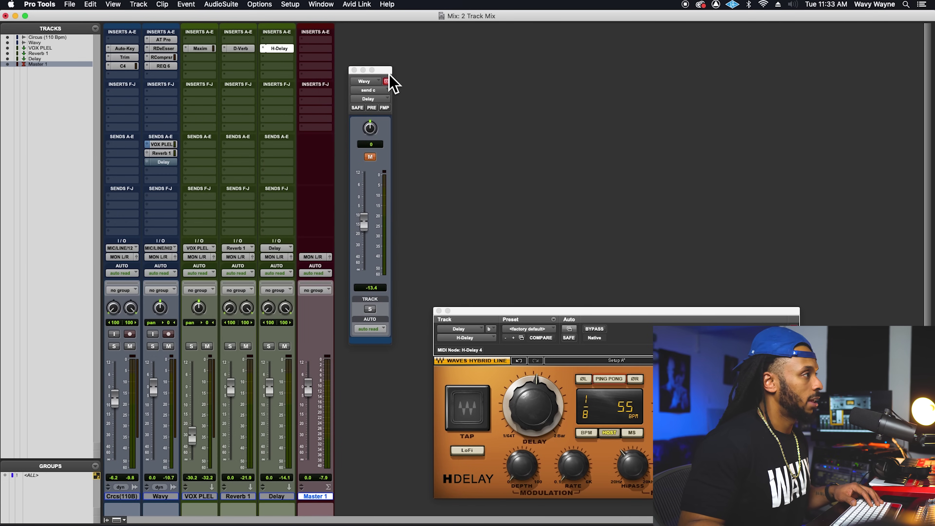
{"action": "left_click", "coordinate": [355, 71]}
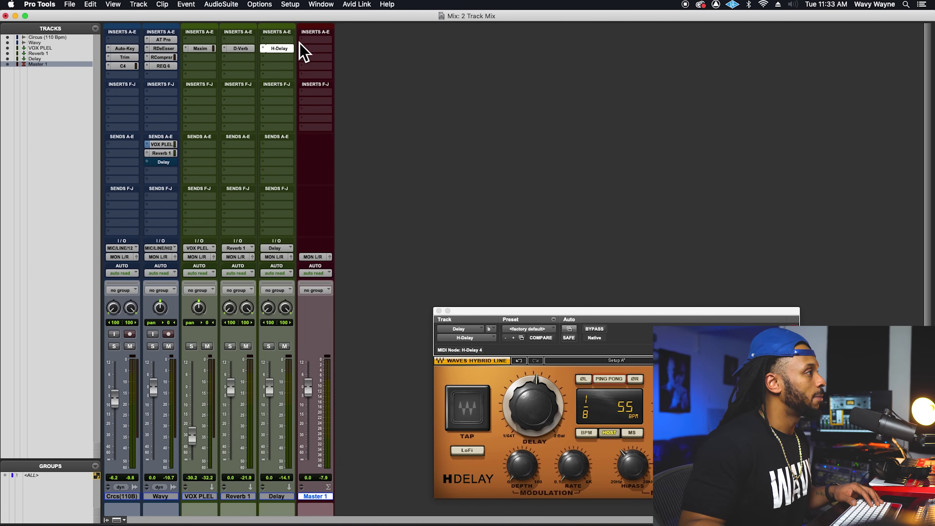
Step: Insert the stereo Maxim limiter on the master track and set its ceiling to -1.0 dB
{"action": "left_click", "coordinate": [318, 54]}
{"action": "mouse_move", "coordinate": [346, 49]}
{"action": "mouse_move", "coordinate": [414, 100]}
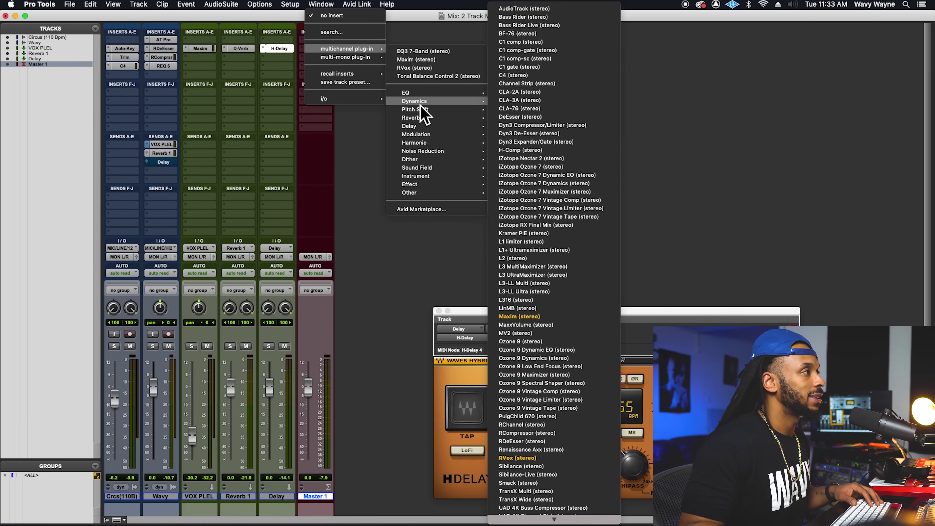
{"action": "left_click", "coordinate": [416, 60]}
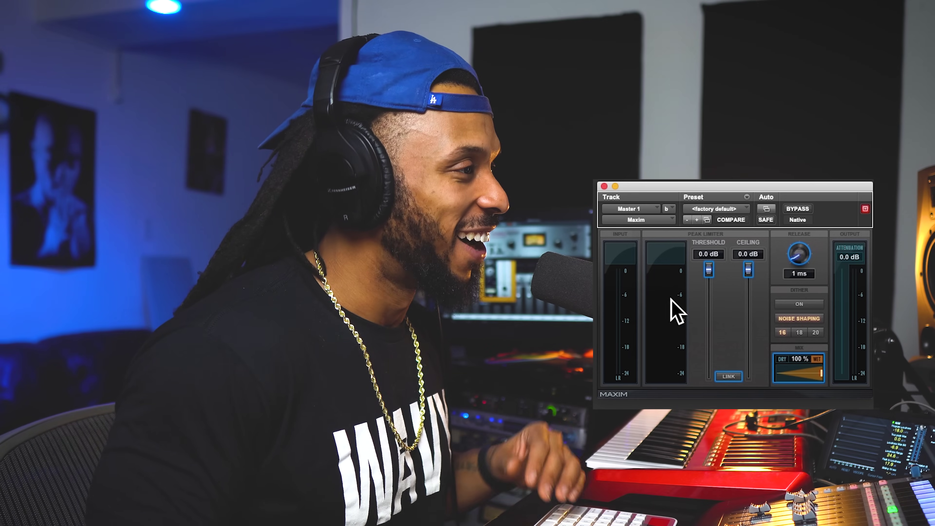
{"action": "left_click_drag", "start_coordinate": [751, 273], "coordinate": [748, 278]}
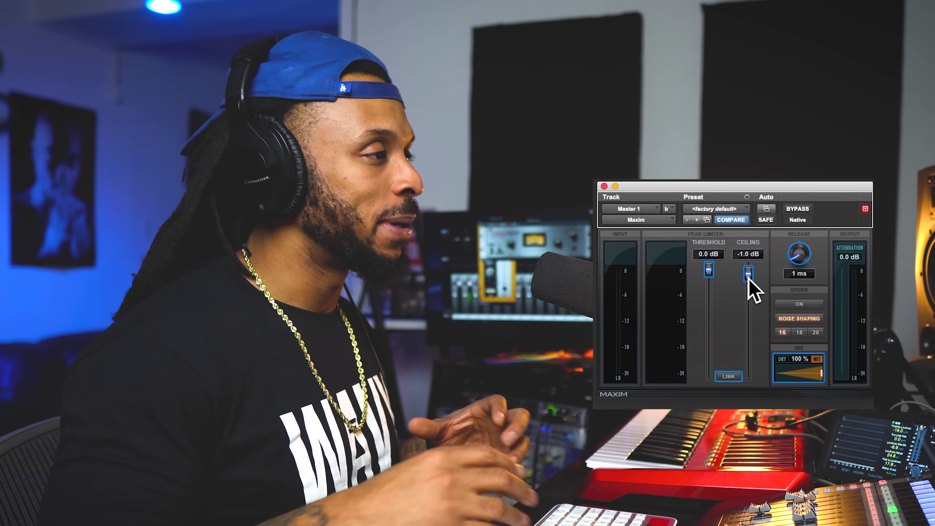
{"action": "mouse_move", "coordinate": [749, 279]}
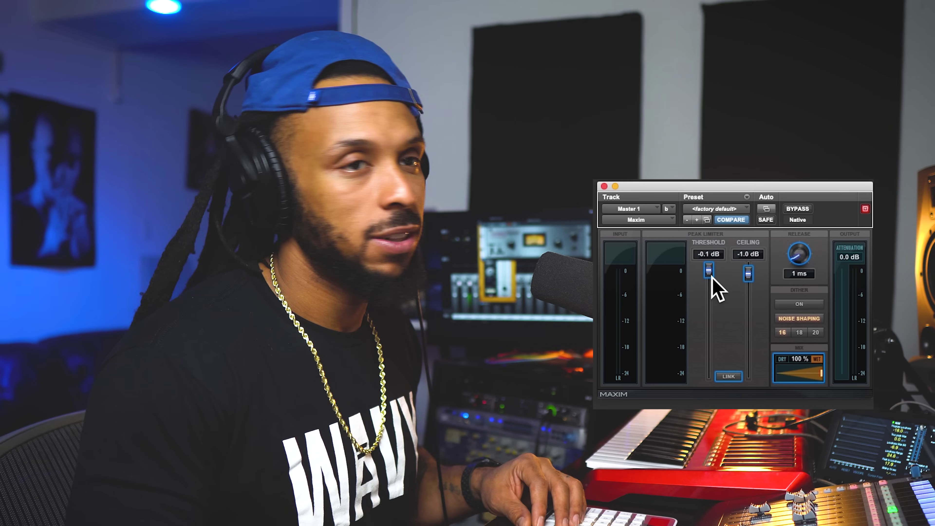
{"action": "mouse_move", "coordinate": [712, 278]}
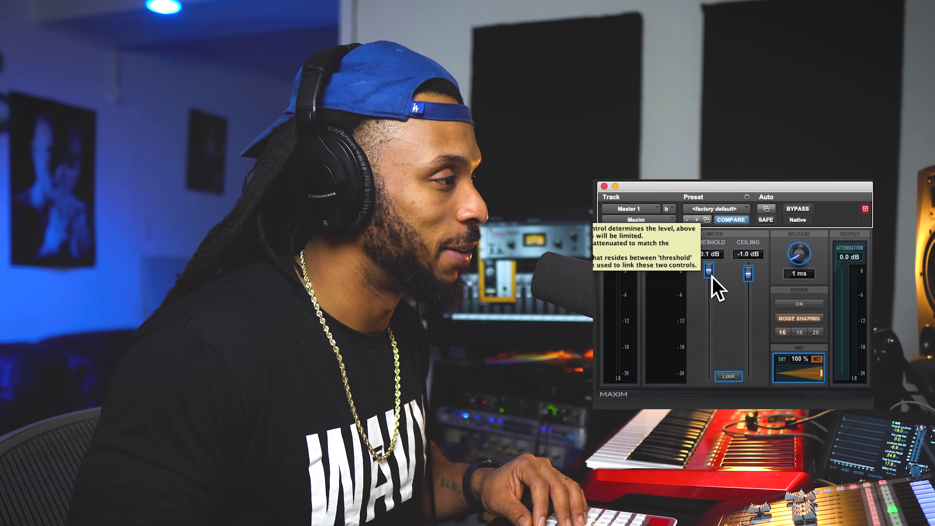
Step: During playback, set the master Maxim's release to 50 ms and lower its threshold to about -11.2 dB
{"action": "key", "text": "space"}
{"action": "left_click_drag", "start_coordinate": [711, 275], "coordinate": [709, 298]}
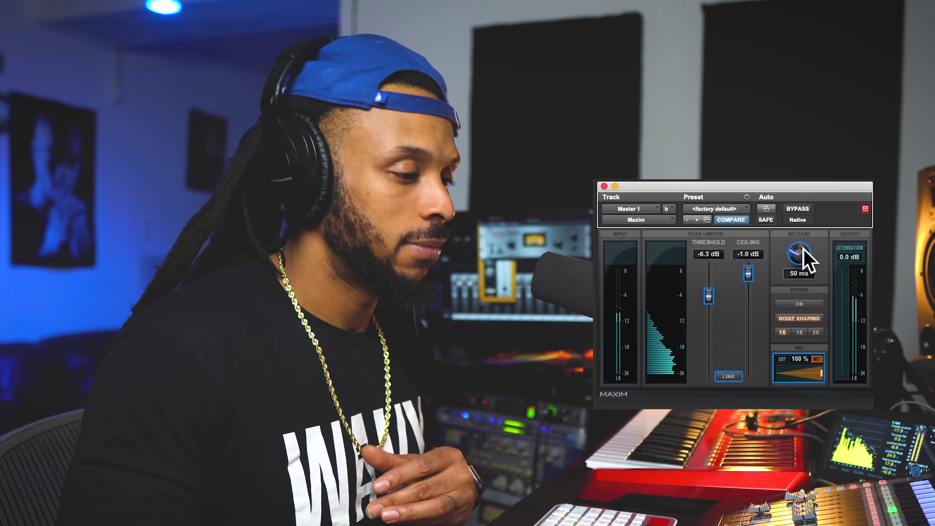
{"action": "left_click_drag", "start_coordinate": [716, 300], "coordinate": [716, 297]}
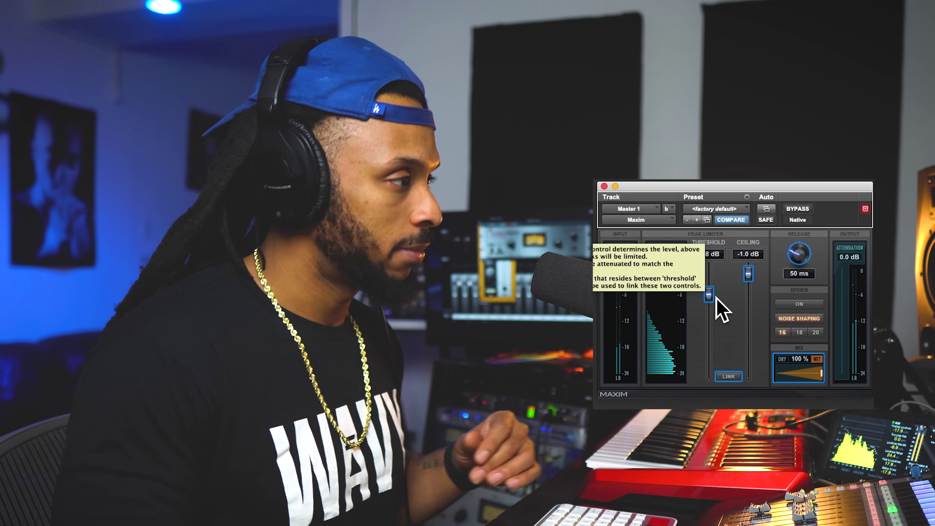
{"action": "left_click_drag", "start_coordinate": [716, 298], "coordinate": [716, 320]}
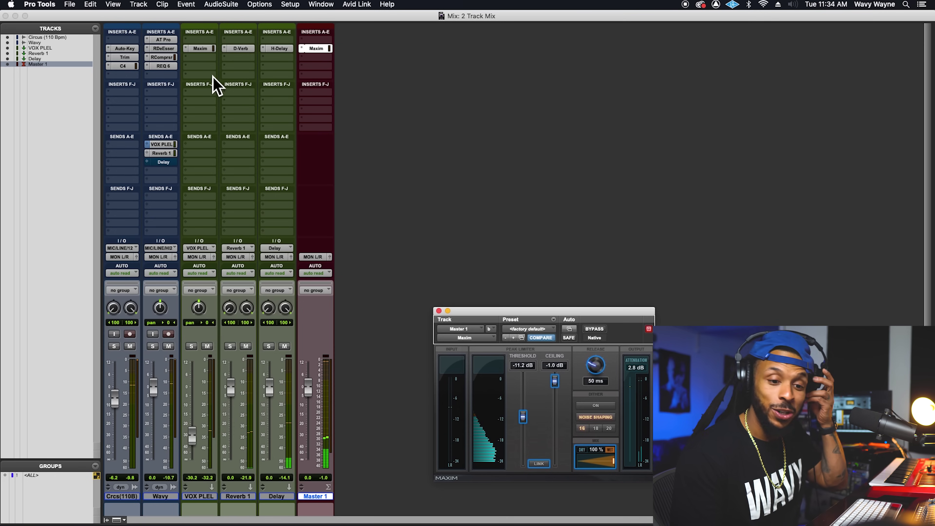
Step: Insert the mono UAD Pultec MEQ-5 equalizer on the vocal track after REQ 6
{"action": "left_click", "coordinate": [162, 75]}
{"action": "mouse_move", "coordinate": [191, 75]}
{"action": "left_click", "coordinate": [255, 95]}
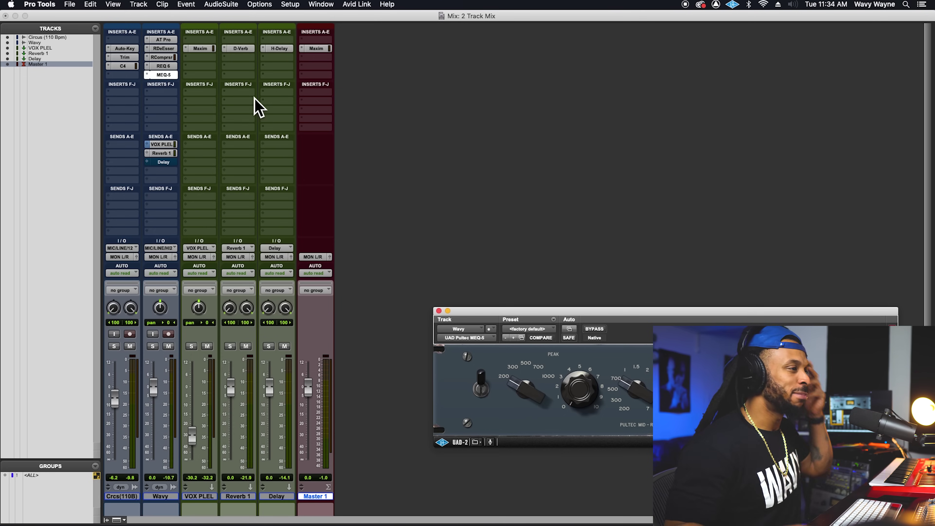
Step: Move the MEQ-5 window clear and adjust its dip and upper peak settings on the vocal during playback
{"action": "left_click_drag", "start_coordinate": [571, 315], "coordinate": [511, 199]}
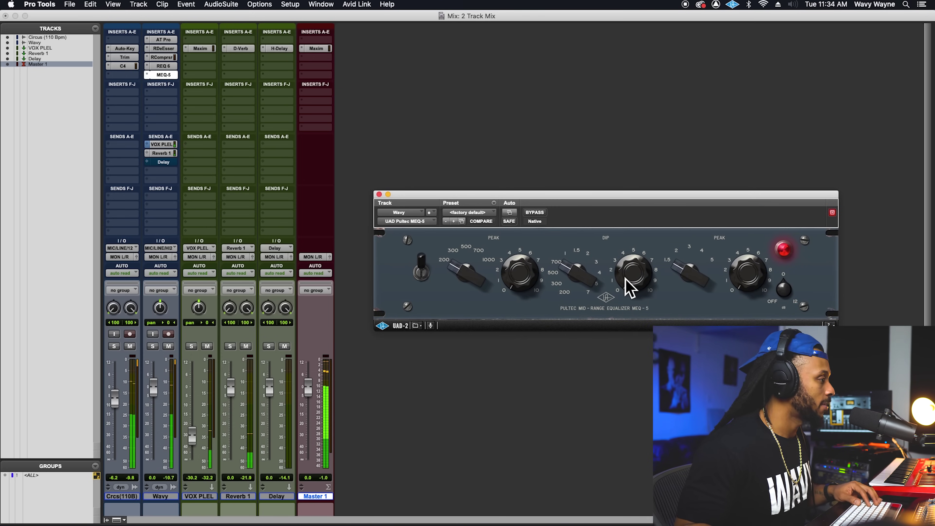
{"action": "left_click_drag", "start_coordinate": [581, 286], "coordinate": [583, 261]}
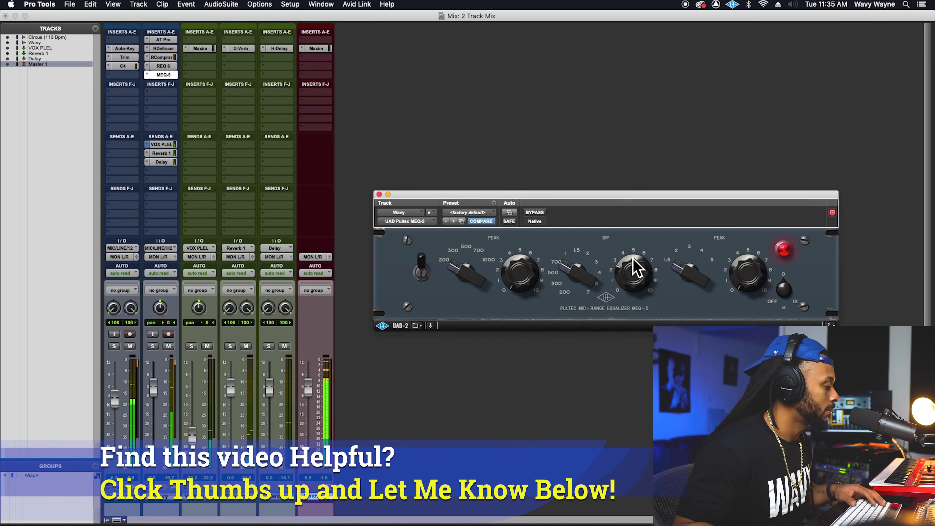
{"action": "left_click_drag", "start_coordinate": [693, 288], "coordinate": [744, 270]}
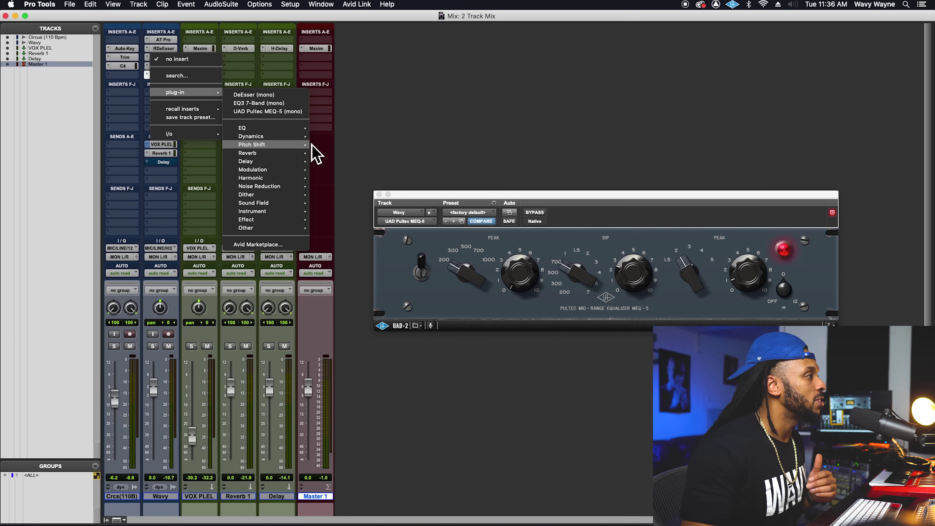
Step: Insert the mono UAD Oxford Inflator on the vocal track's insert slot F, after the MEQ-5
{"action": "mouse_move", "coordinate": [309, 138]}
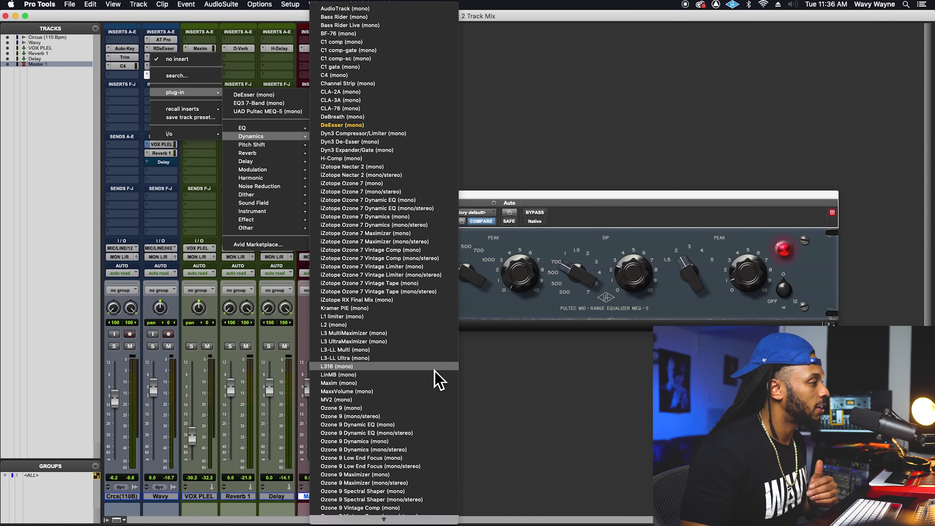
{"action": "scroll", "coordinate": [438, 462], "scroll_direction": "down", "scroll_amount": 10}
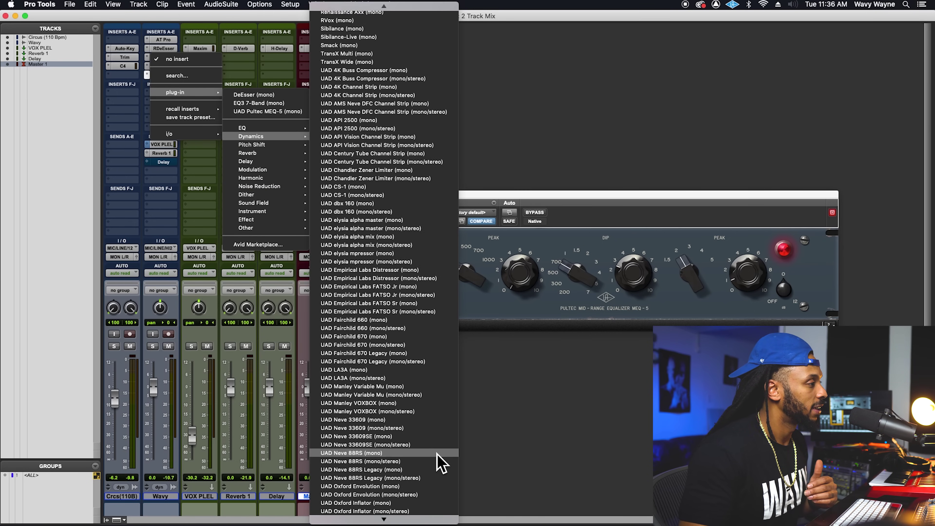
{"action": "left_click", "coordinate": [410, 403]}
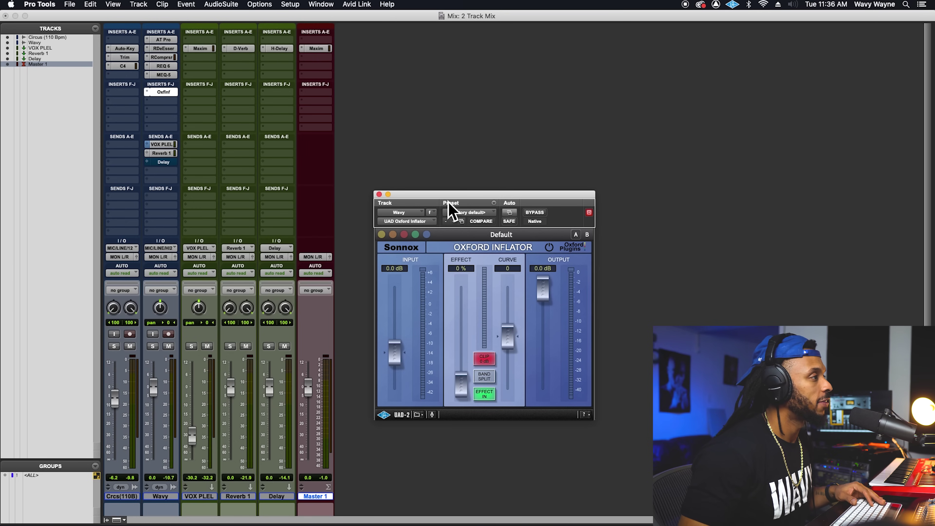
{"action": "left_click_drag", "start_coordinate": [453, 196], "coordinate": [468, 195]}
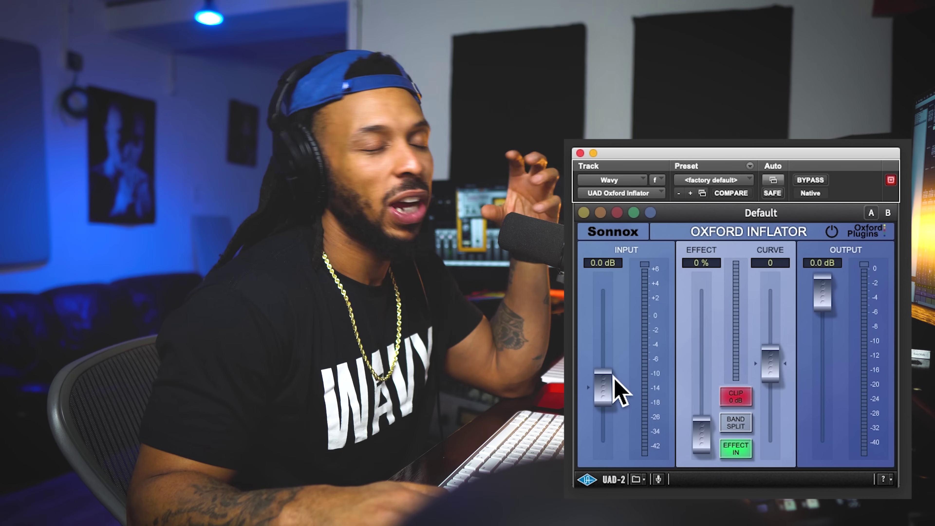
{"action": "mouse_move", "coordinate": [618, 386]}
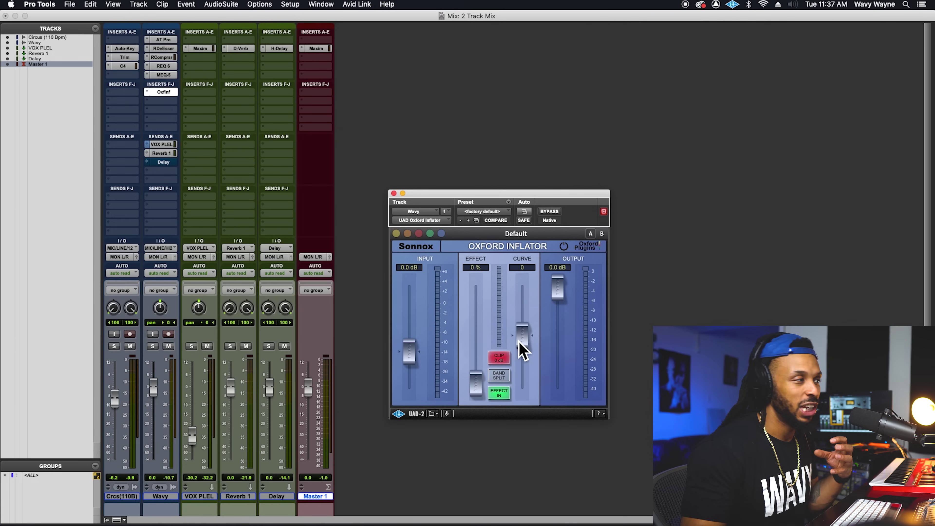
{"action": "mouse_move", "coordinate": [530, 386]}
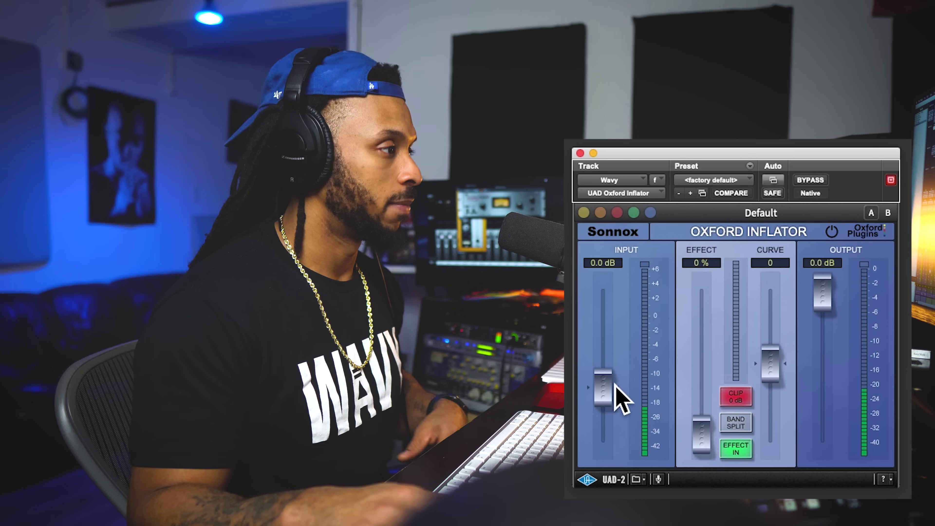
Step: Set the vocal's Oxford Inflator input to 1.48 dB, effect to 36.1% and curve to 26.5, and compare with it bypassed
{"action": "left_click_drag", "start_coordinate": [416, 347], "coordinate": [417, 345]}
{"action": "left_click_drag", "start_coordinate": [614, 379], "coordinate": [614, 375]}
{"action": "left_click_drag", "start_coordinate": [704, 441], "coordinate": [706, 396]}
{"action": "left_click_drag", "start_coordinate": [768, 375], "coordinate": [776, 343]}
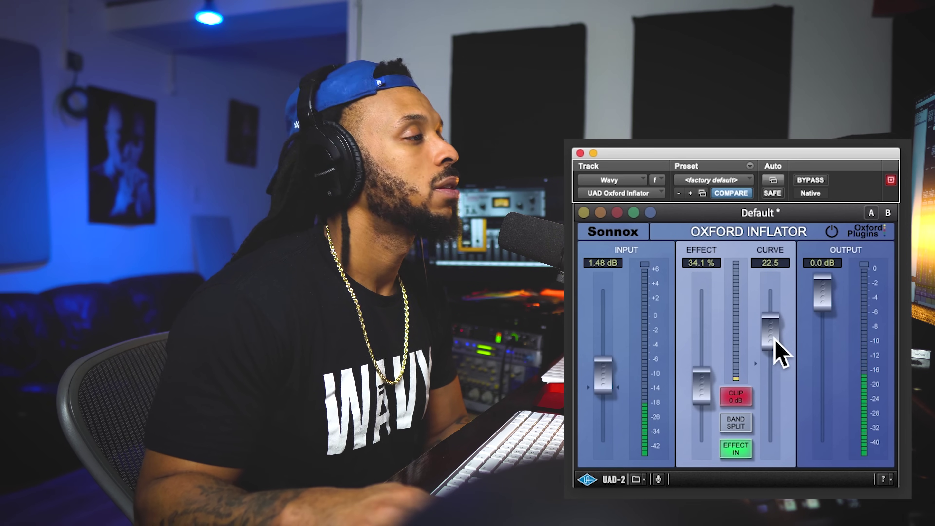
{"action": "mouse_move", "coordinate": [775, 341]}
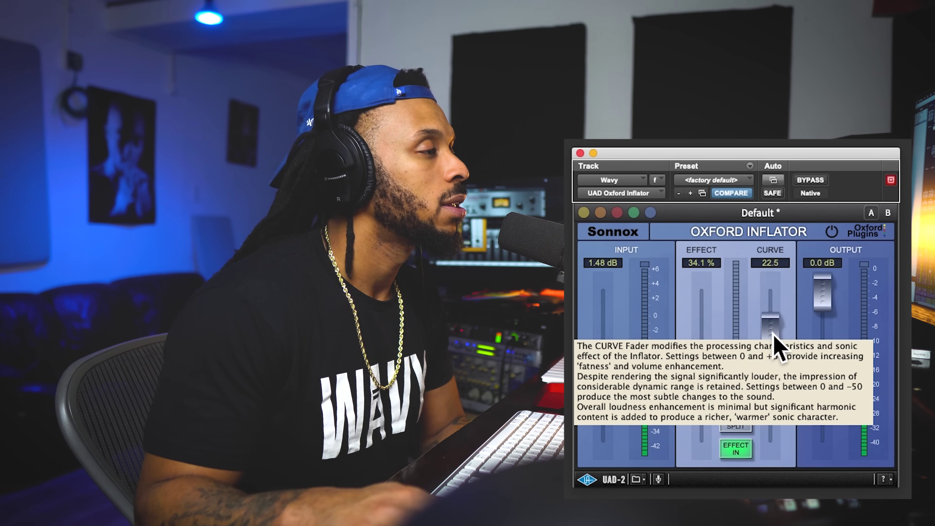
{"action": "left_click_drag", "start_coordinate": [777, 340], "coordinate": [776, 332]}
{"action": "left_click_drag", "start_coordinate": [700, 406], "coordinate": [701, 402]}
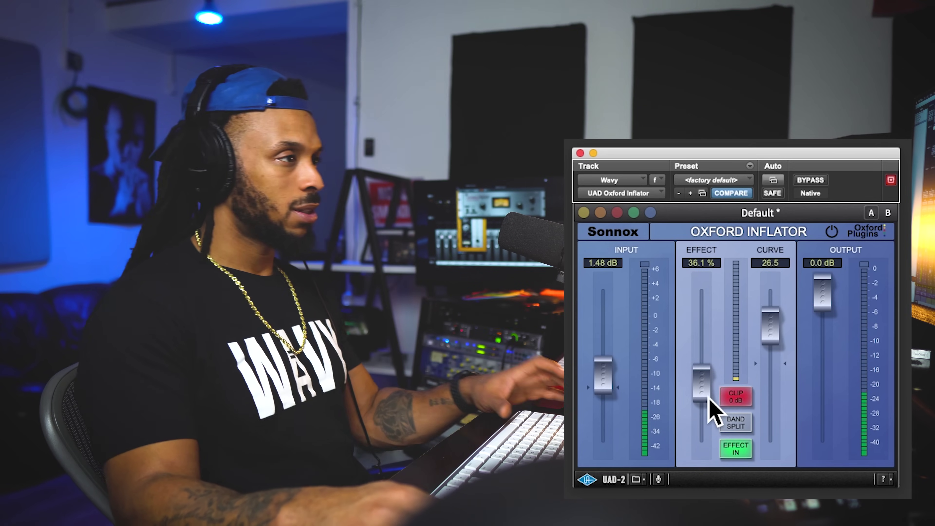
{"action": "left_click", "coordinate": [820, 181]}
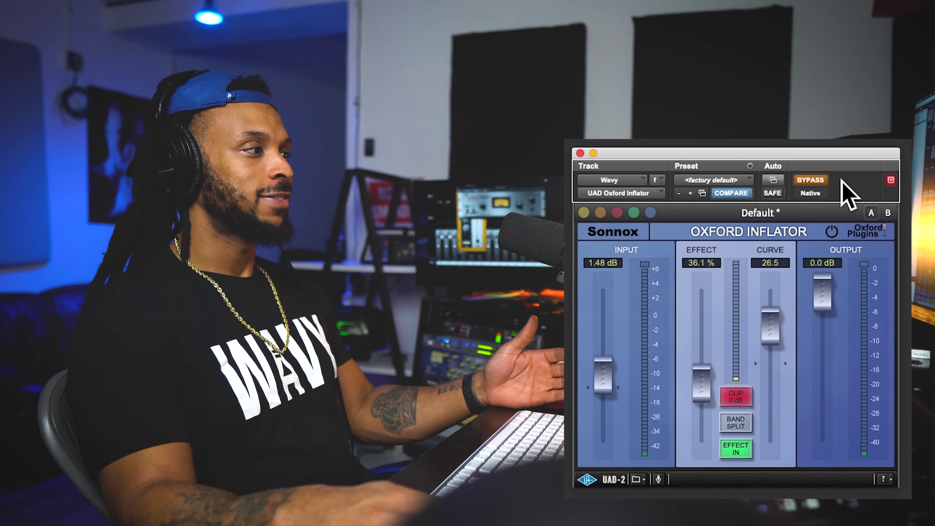
{"action": "left_click", "coordinate": [822, 182]}
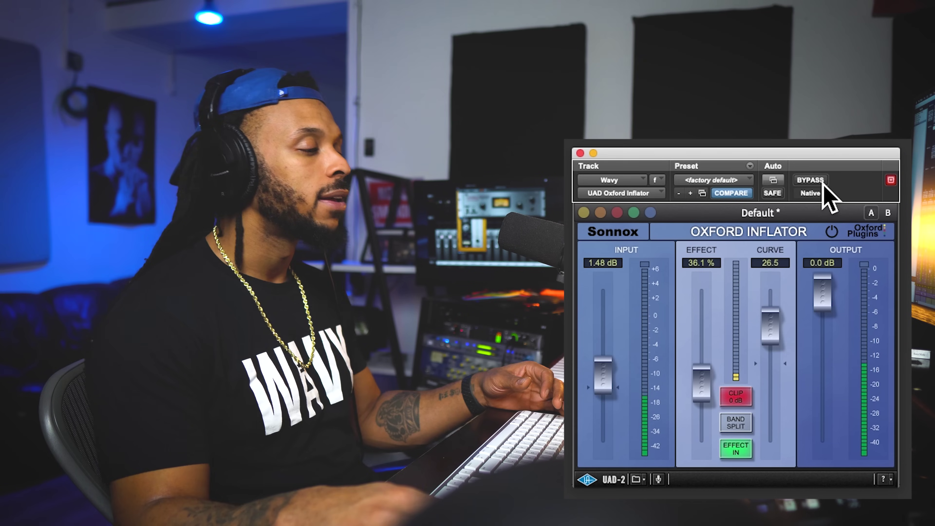
Step: Lower the Oxford Inflator's output level gradually to about -1.66 dB during playback
{"action": "left_click_drag", "start_coordinate": [829, 295], "coordinate": [829, 300]}
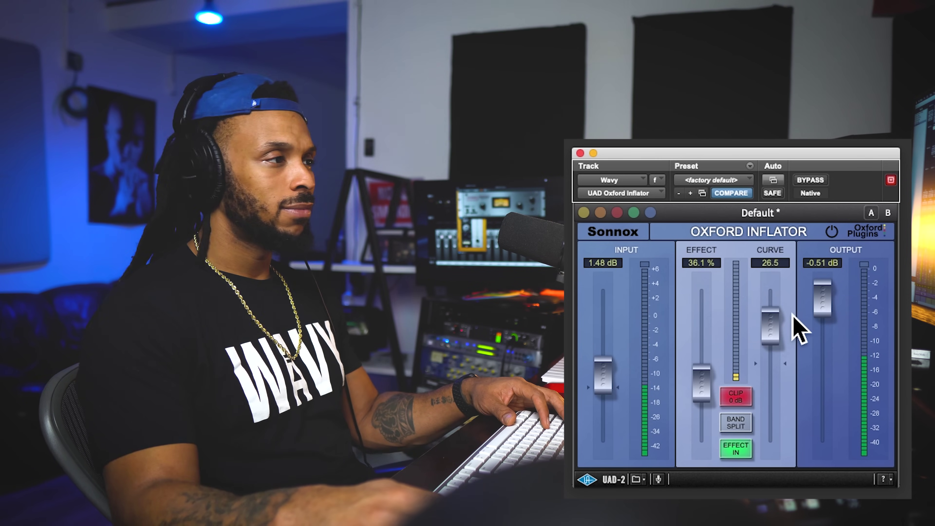
{"action": "left_click_drag", "start_coordinate": [817, 314], "coordinate": [822, 321]}
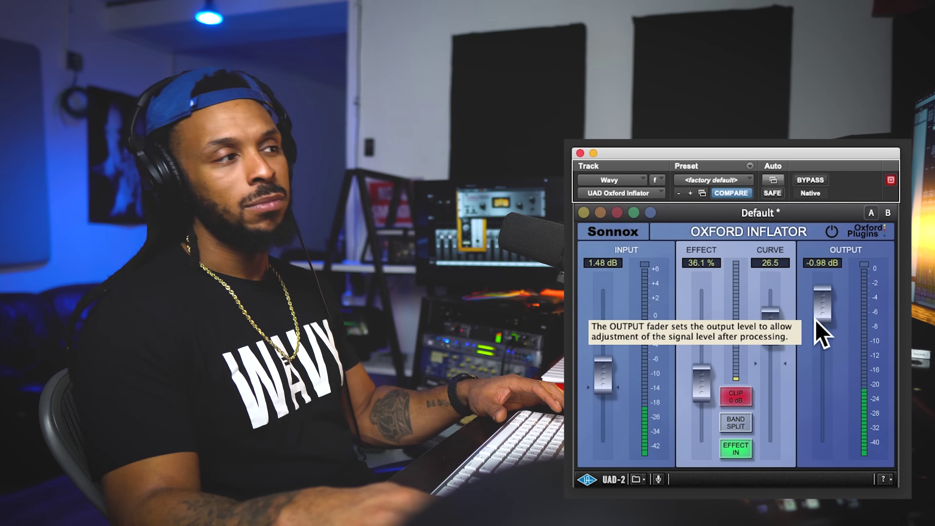
{"action": "left_click_drag", "start_coordinate": [823, 323], "coordinate": [823, 330]}
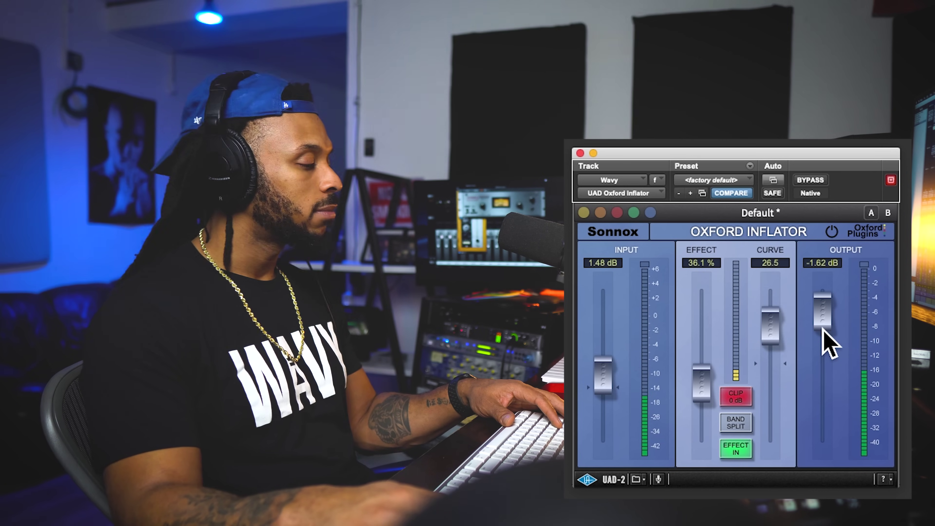
{"action": "left_click_drag", "start_coordinate": [824, 329], "coordinate": [824, 331]}
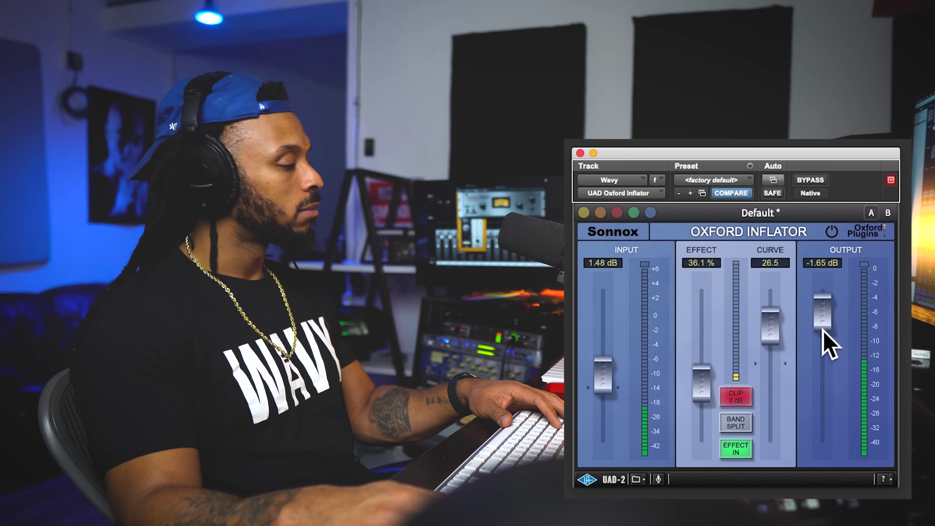
Step: Compare the vocal with the Oxford Inflator bypassed and active, and shift its plug-in window slightly
{"action": "left_click", "coordinate": [820, 181]}
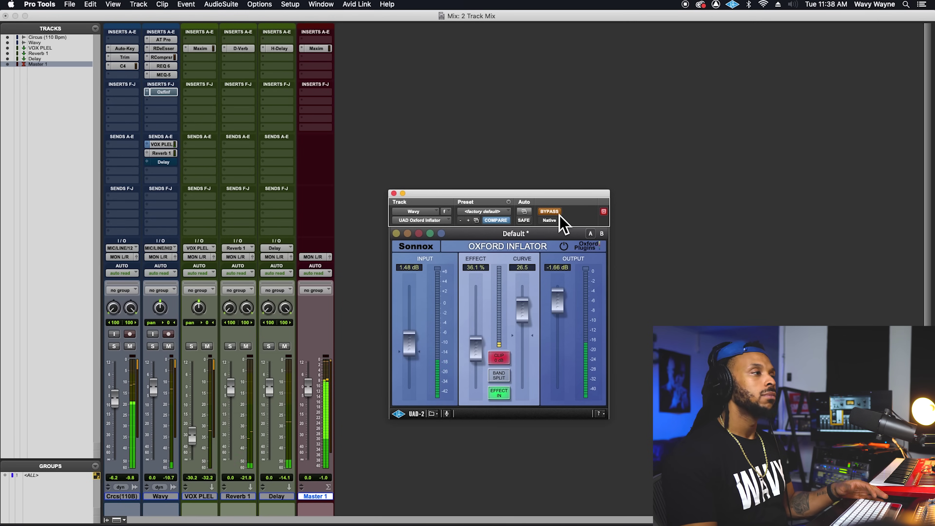
{"action": "left_click", "coordinate": [558, 213]}
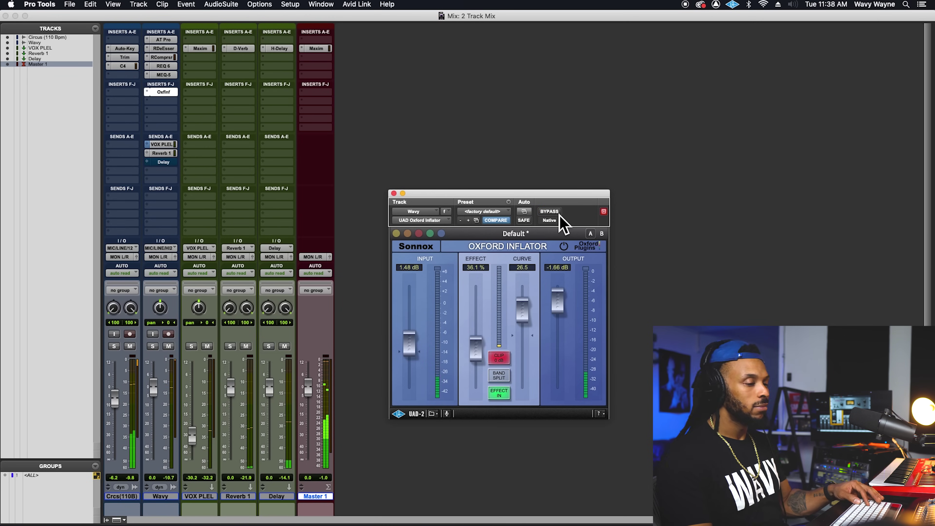
{"action": "left_click_drag", "start_coordinate": [563, 204], "coordinate": [567, 199]}
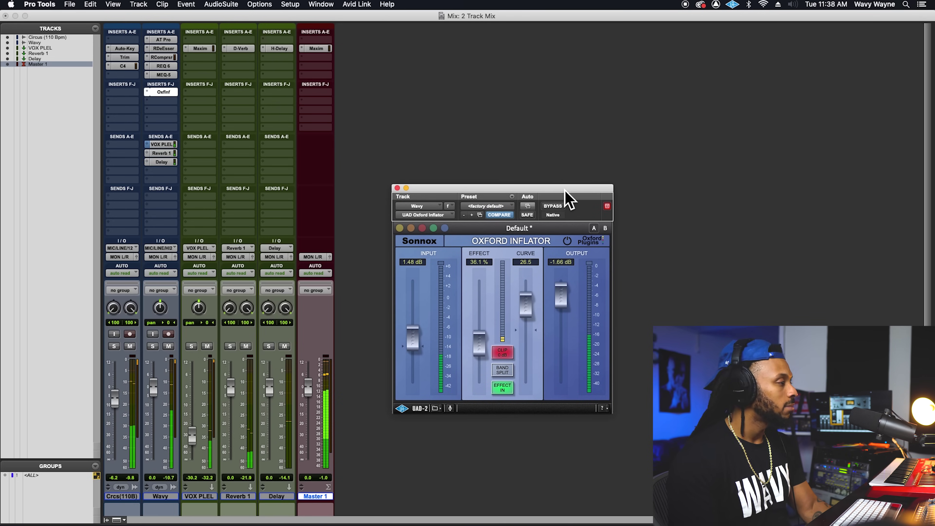